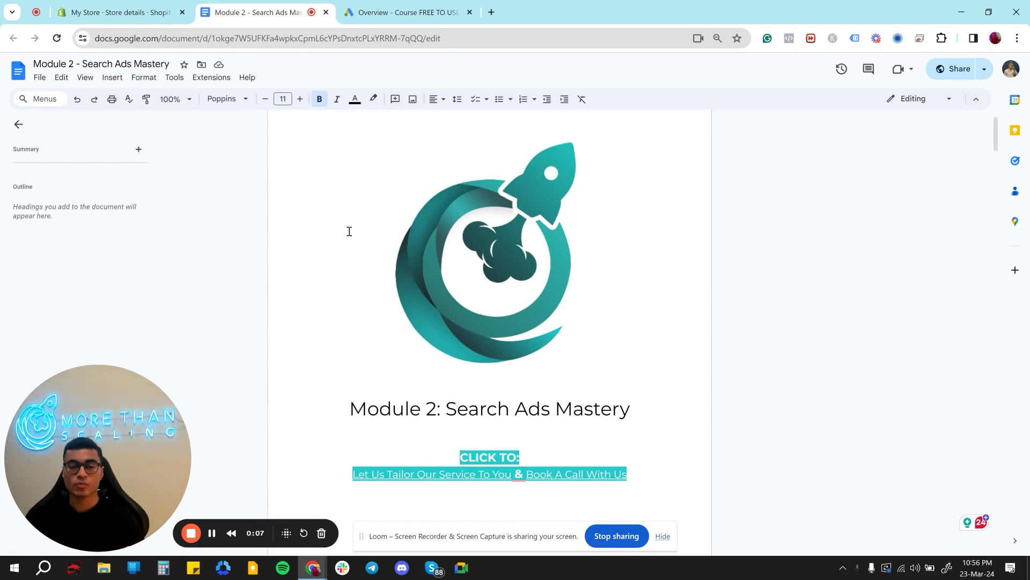
Step: Scroll the Module 2 - Search Ads Mastery doc down to the Conversion Tracking key points
{"action": "scroll", "coordinate": [351, 228], "scroll_direction": "down", "scroll_amount": 5}
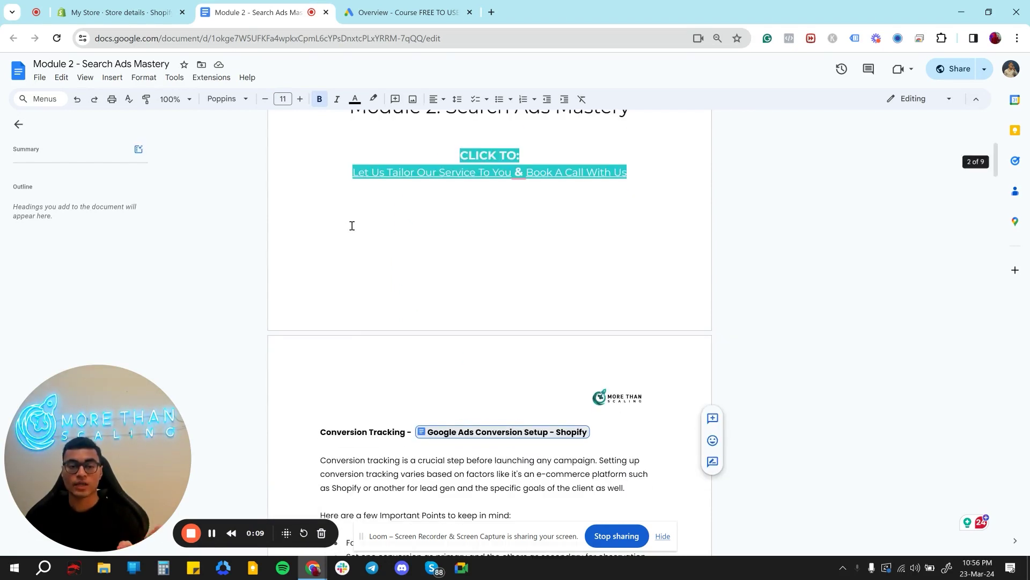
{"action": "scroll", "coordinate": [352, 228], "scroll_direction": "down", "scroll_amount": 5}
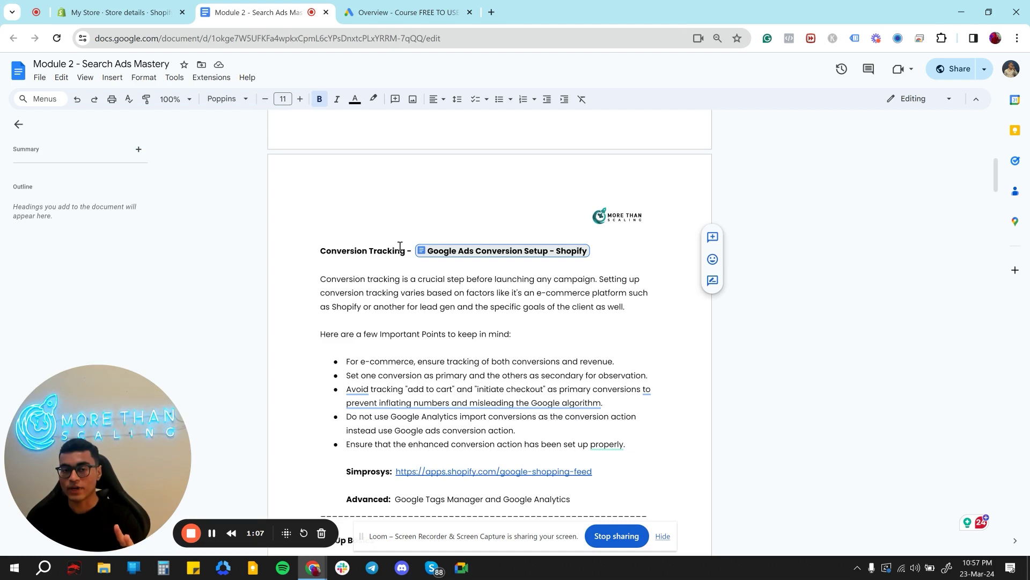
{"action": "scroll", "coordinate": [474, 274], "scroll_direction": "down", "scroll_amount": 1}
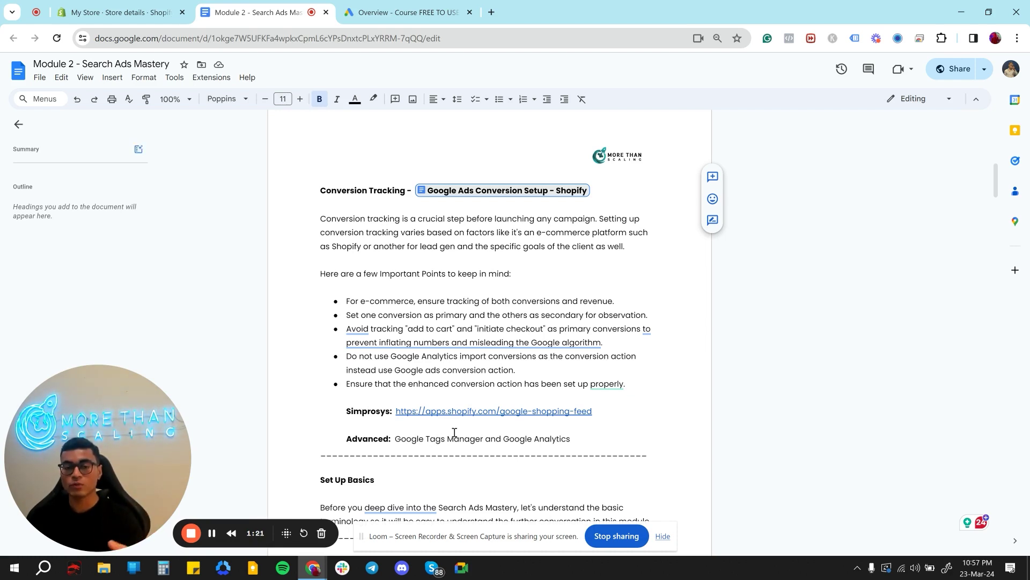
Step: Open the Google Ads Conversion Setup - Shopify guide and highlight the Google Ads Account requirement
{"action": "left_click", "coordinate": [481, 197]}
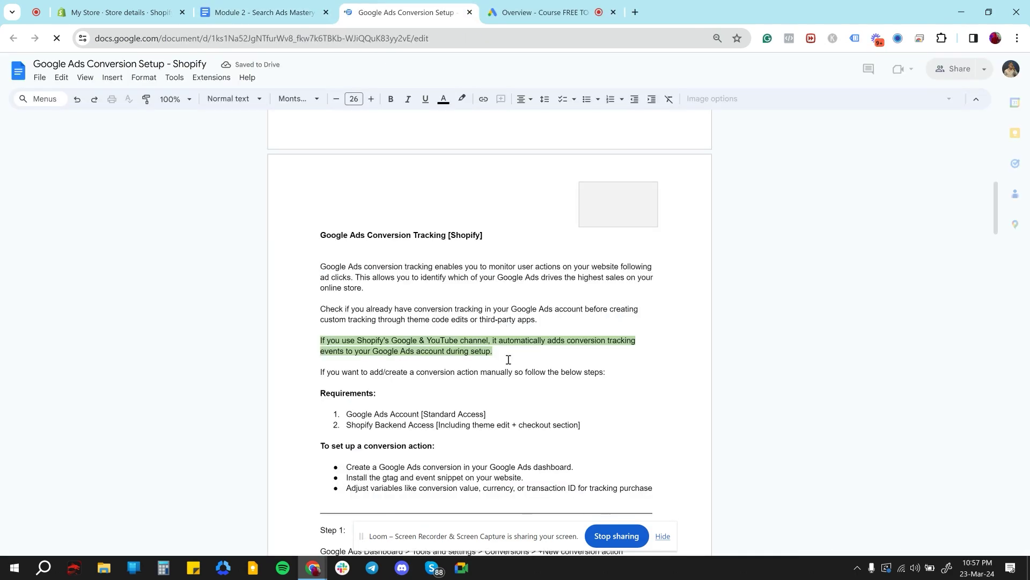
{"action": "scroll", "coordinate": [508, 359], "scroll_direction": "down", "scroll_amount": 2}
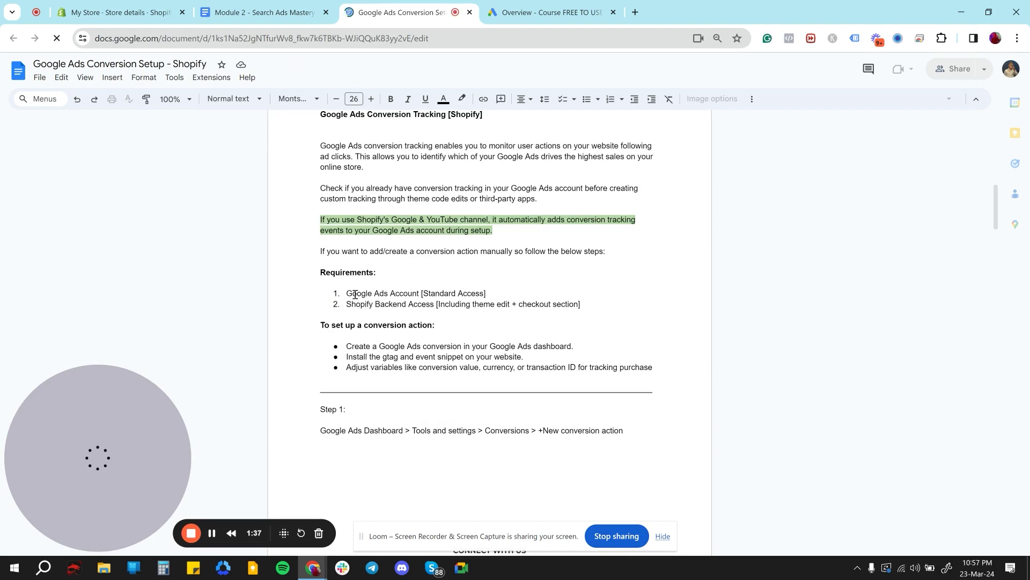
{"action": "left_click_drag", "start_coordinate": [346, 293], "coordinate": [419, 290]}
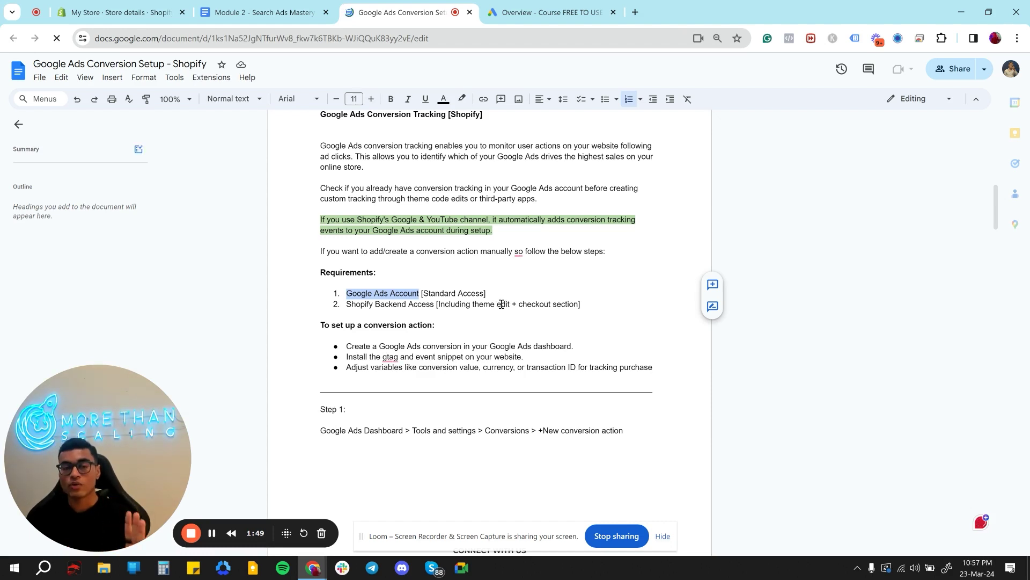
Step: Go to the Google Ads Conversions summary that lists the Purchase MTS action
{"action": "left_click", "coordinate": [524, 10]}
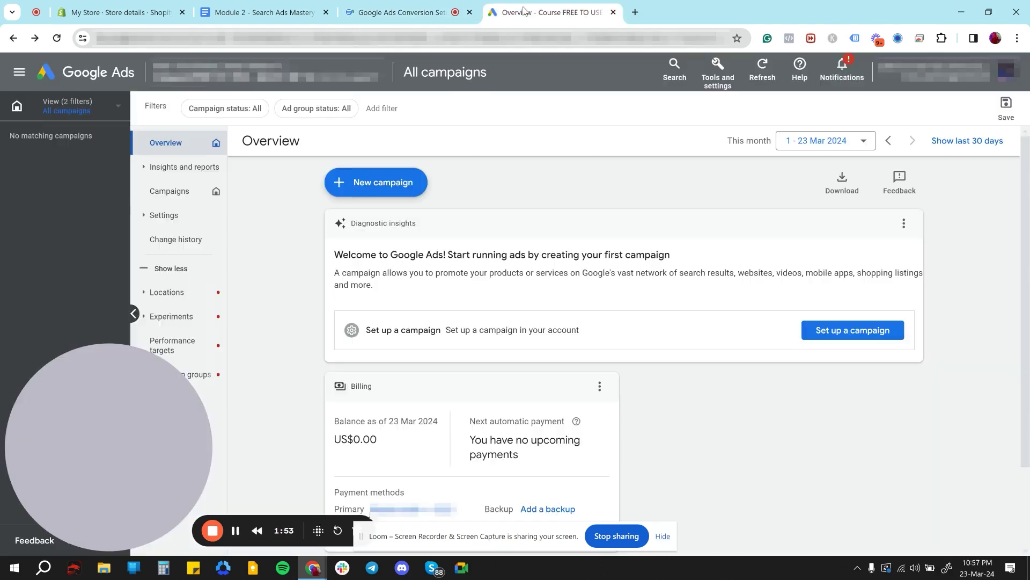
{"action": "left_click", "coordinate": [717, 84]}
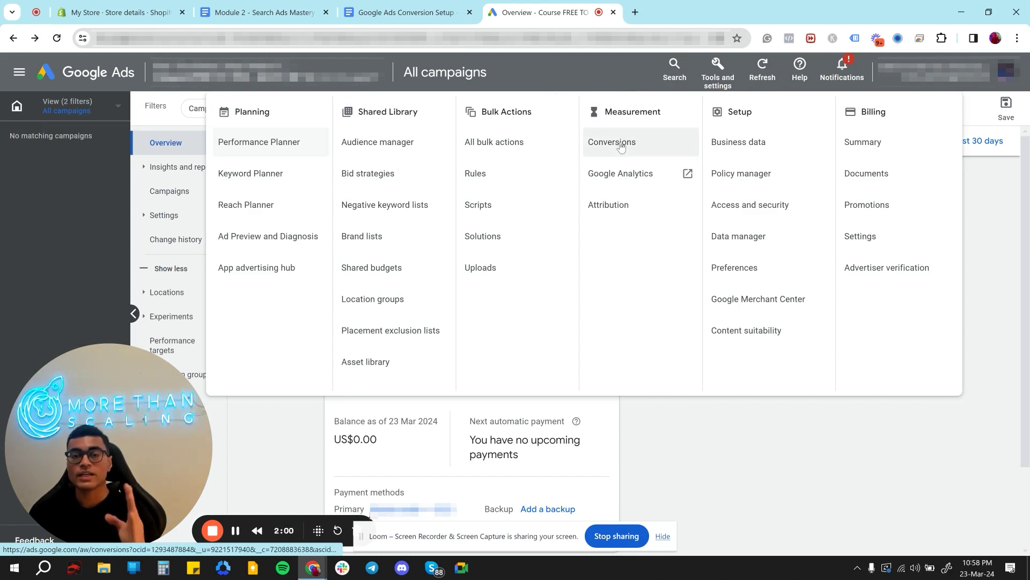
{"action": "left_click", "coordinate": [621, 145]}
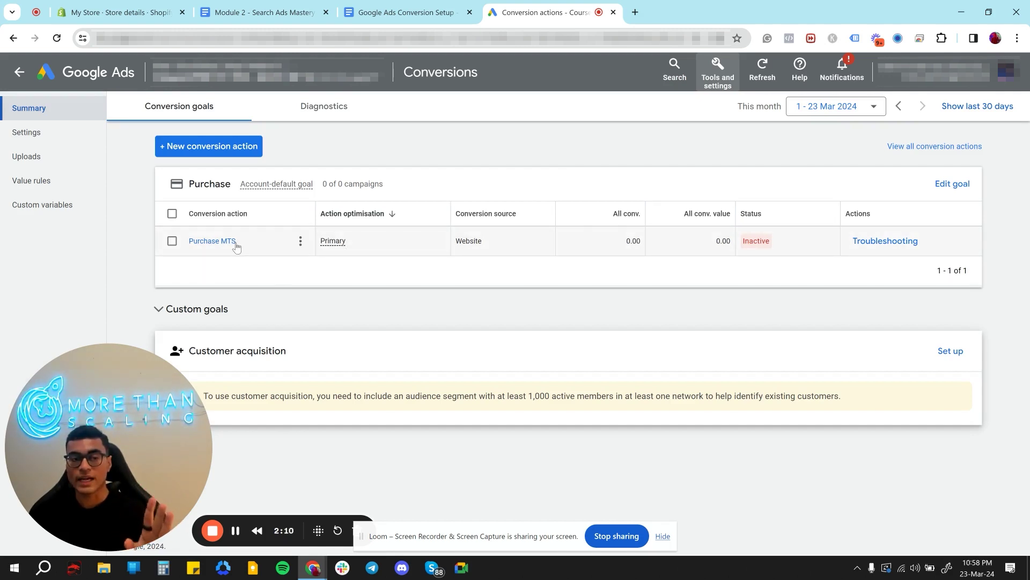
{"action": "mouse_move", "coordinate": [333, 253]}
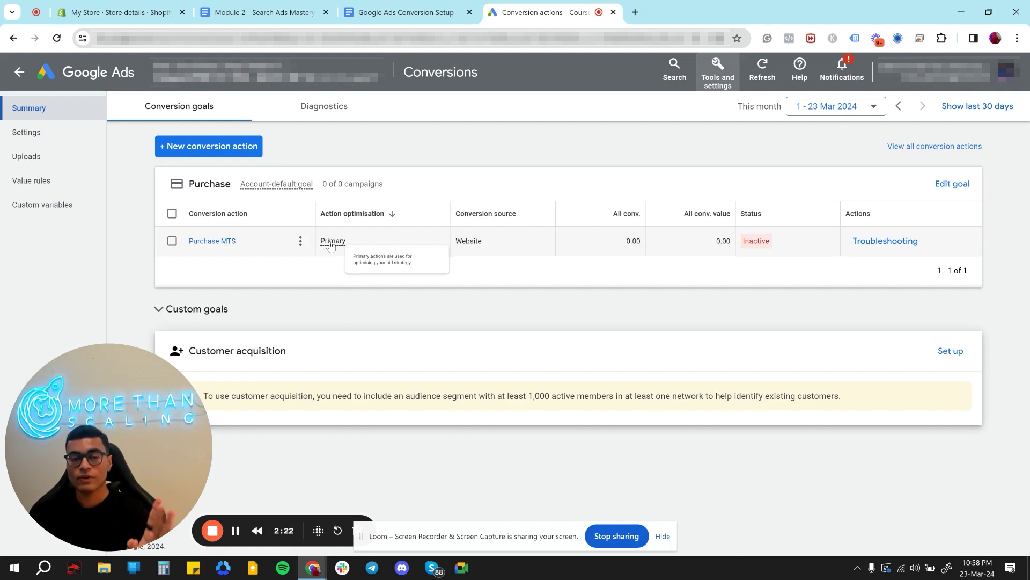
Step: Change Purchase MTS's action optimisation to Secondary, save it, and return to the Conversions summary
{"action": "left_click", "coordinate": [230, 242]}
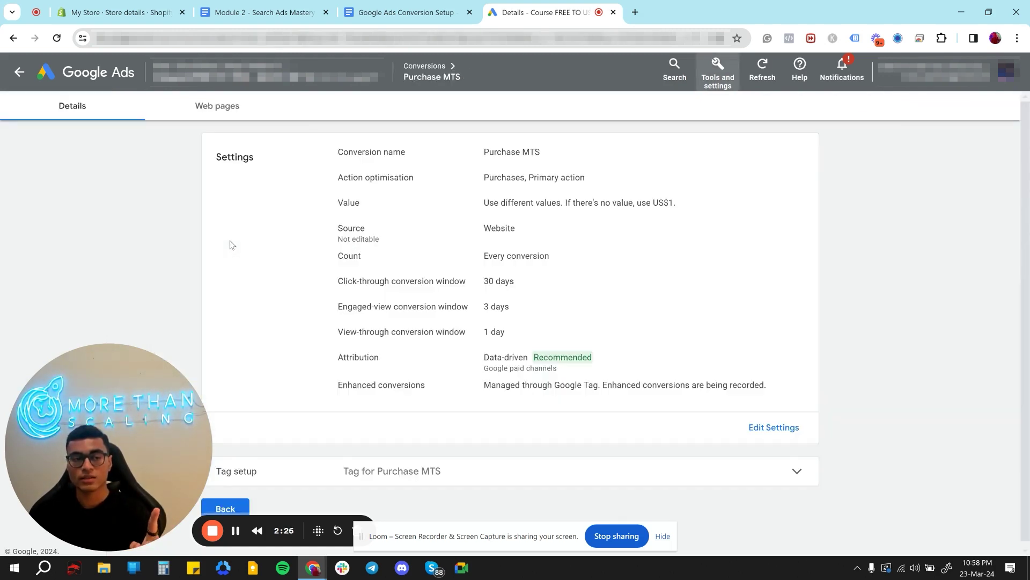
{"action": "left_click", "coordinate": [763, 434]}
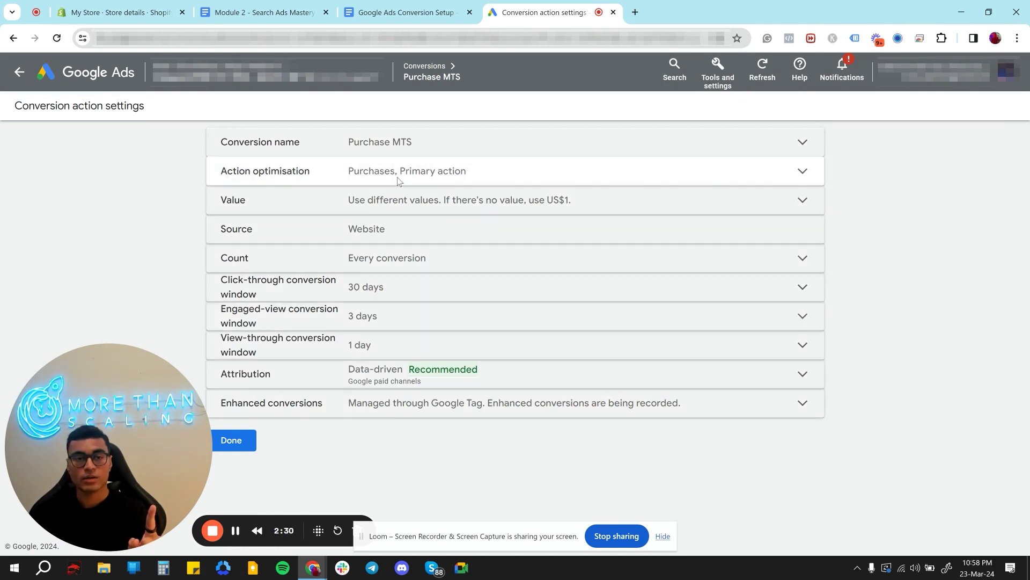
{"action": "left_click", "coordinate": [397, 177]}
{"action": "left_click", "coordinate": [376, 244]}
{"action": "left_click", "coordinate": [794, 414]}
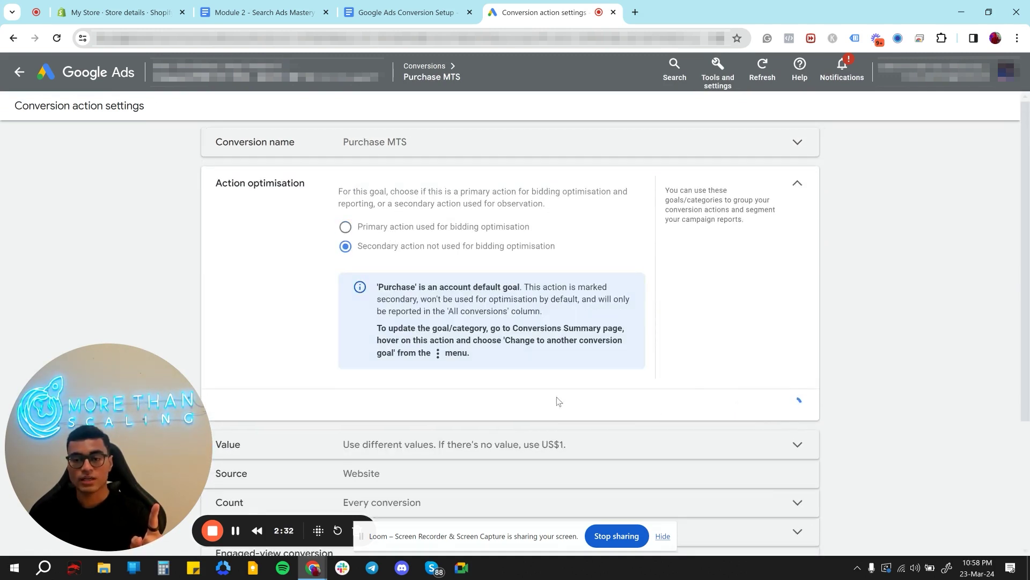
{"action": "scroll", "coordinate": [489, 400], "scroll_direction": "down", "scroll_amount": 2}
{"action": "left_click", "coordinate": [236, 436]}
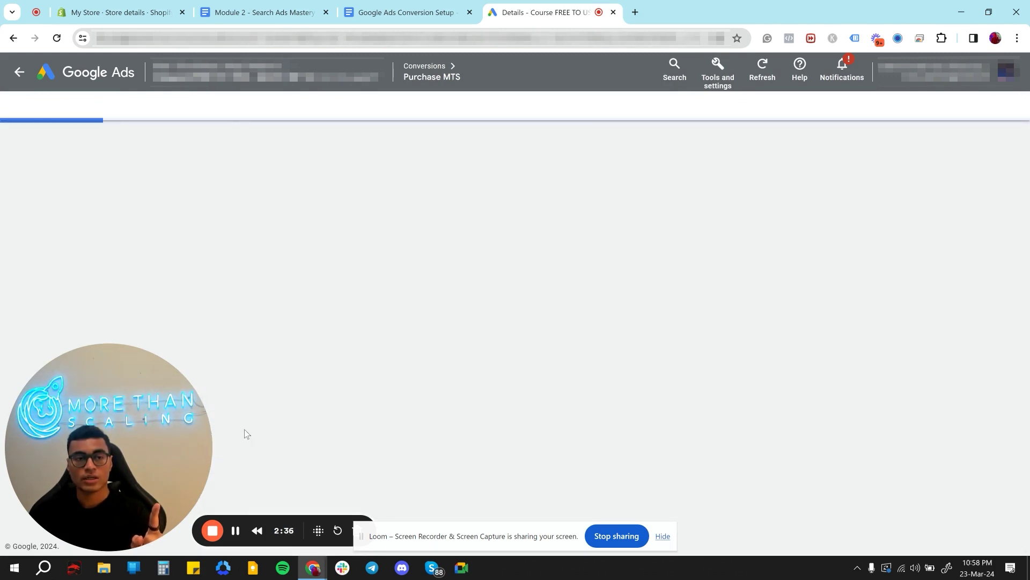
{"action": "left_click", "coordinate": [719, 81]}
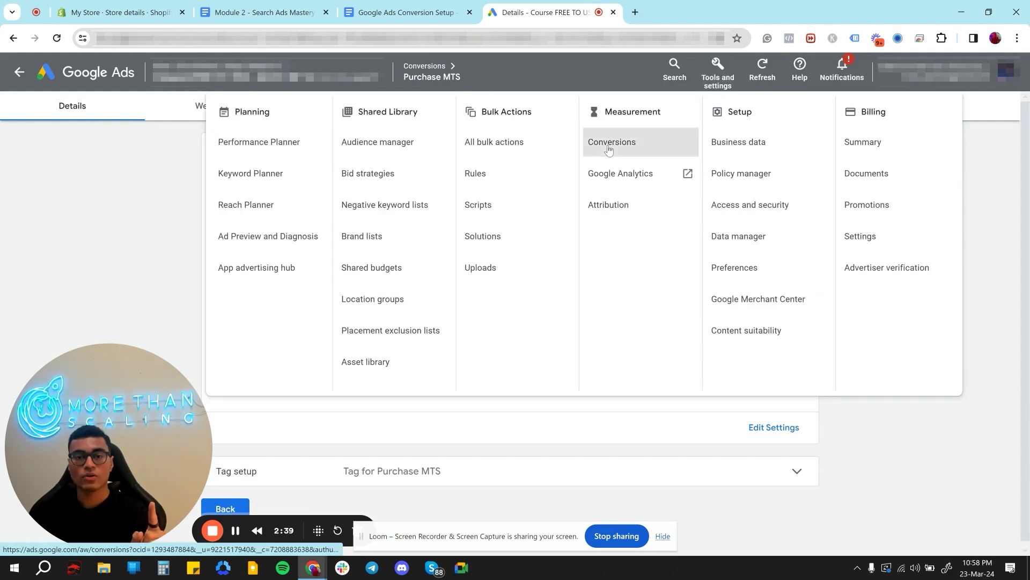
{"action": "left_click", "coordinate": [608, 149]}
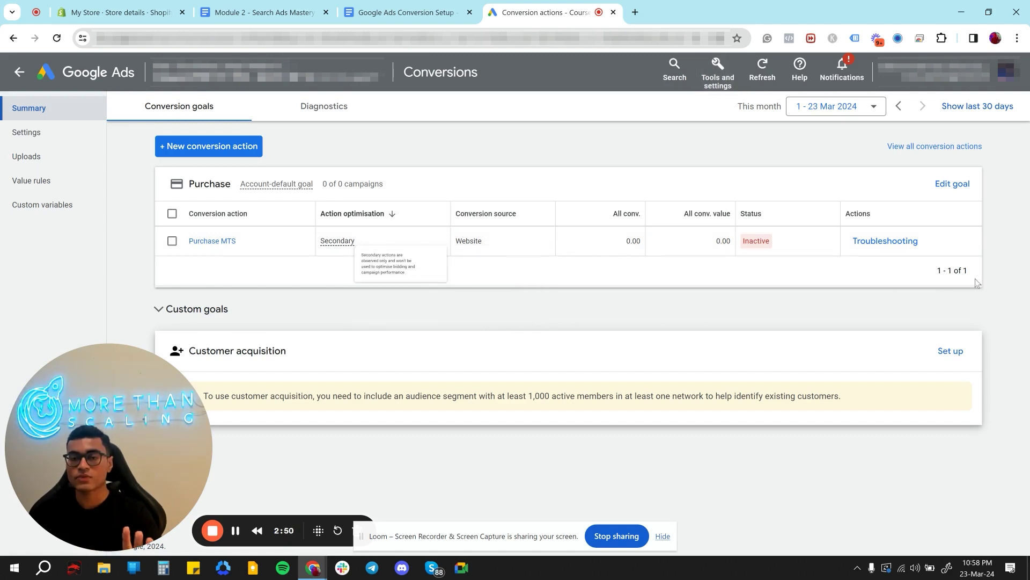
{"action": "left_click", "coordinate": [241, 153]}
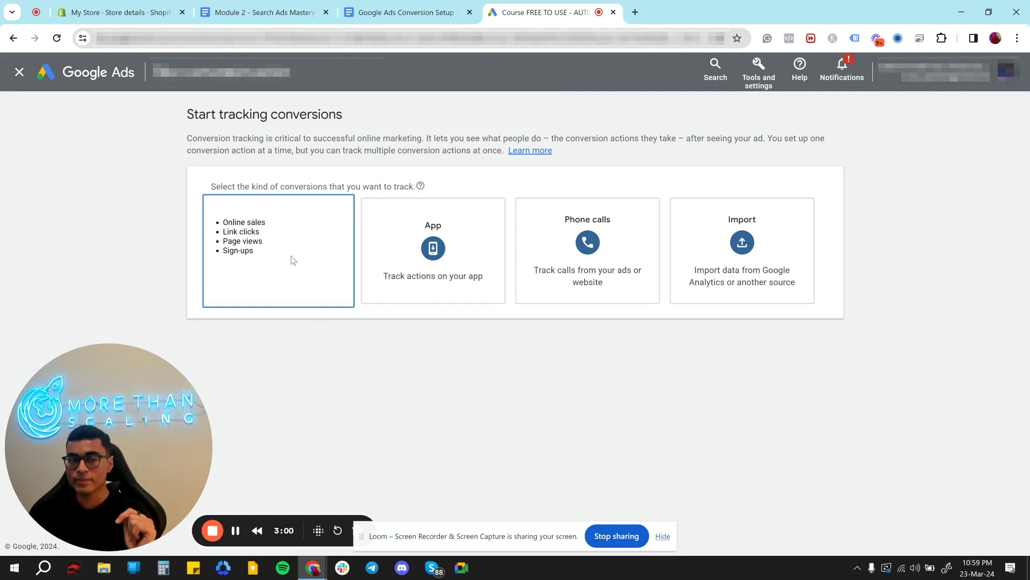
{"action": "left_click", "coordinate": [292, 259]}
{"action": "left_click", "coordinate": [300, 255]}
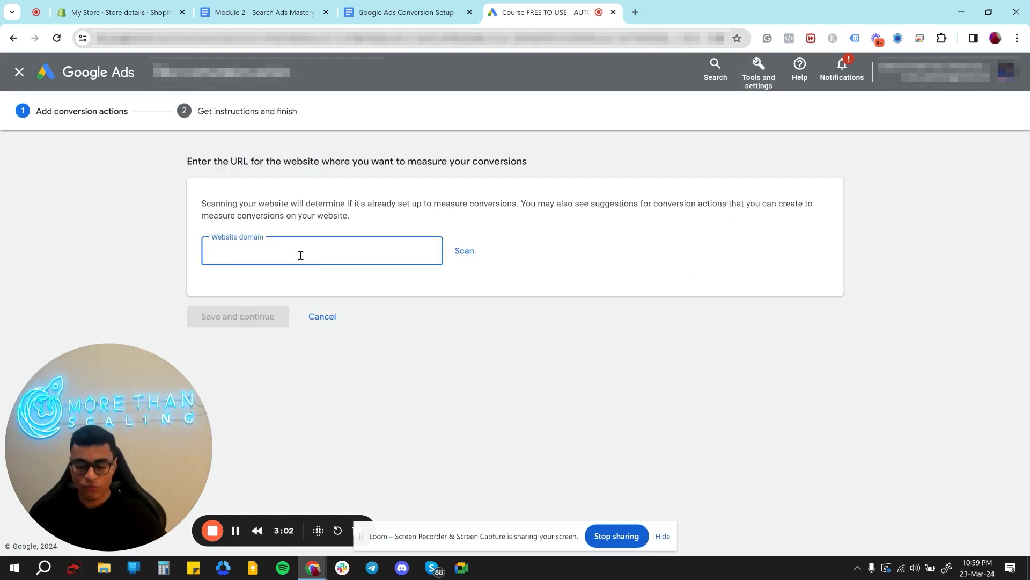
{"action": "type", "text": "ama"}
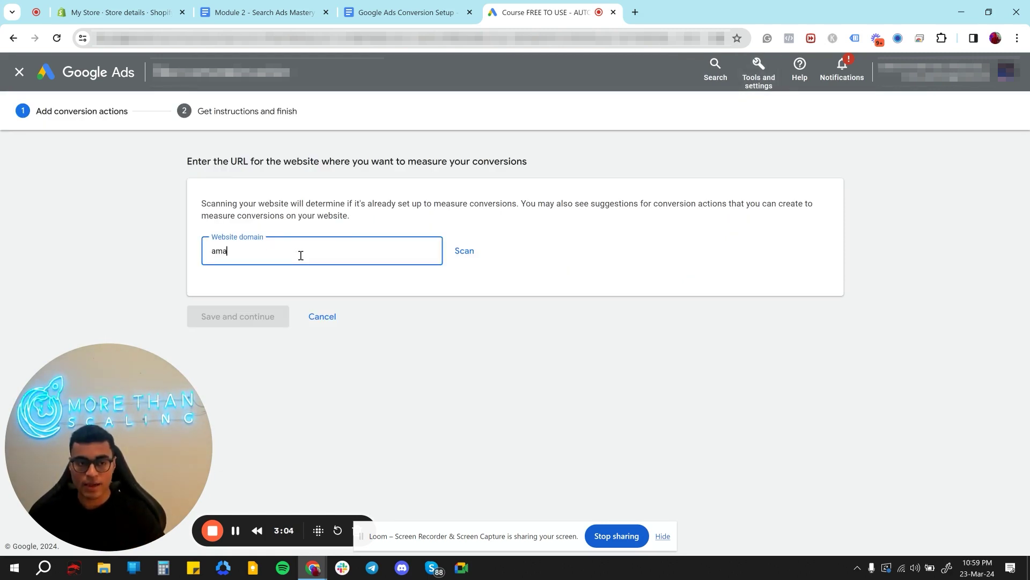
{"action": "type", "text": "zon.co"}
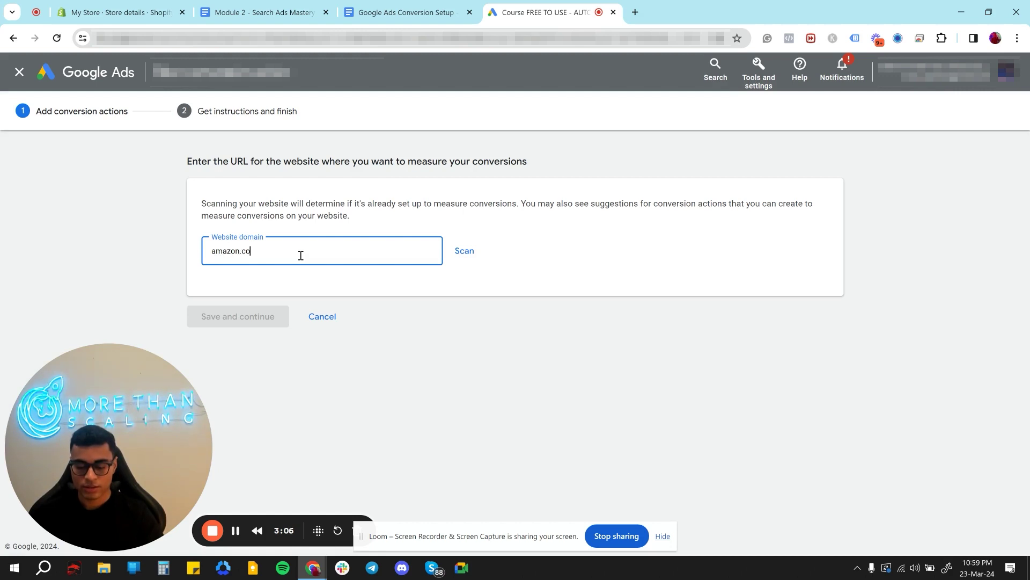
{"action": "type", "text": "m"}
{"action": "key", "text": "Return"}
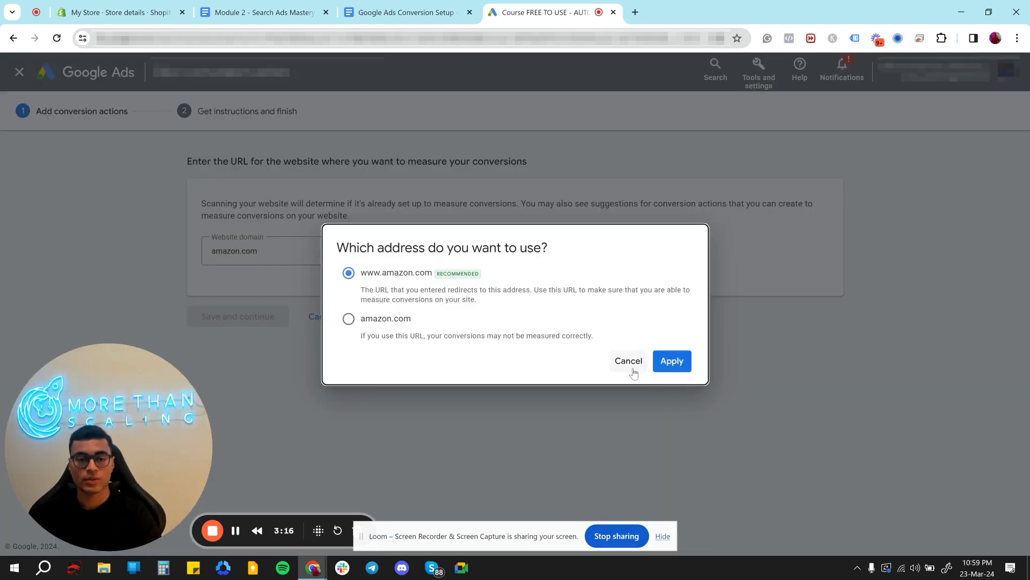
{"action": "left_click", "coordinate": [667, 362]}
{"action": "scroll", "coordinate": [429, 252], "scroll_direction": "down", "scroll_amount": 8}
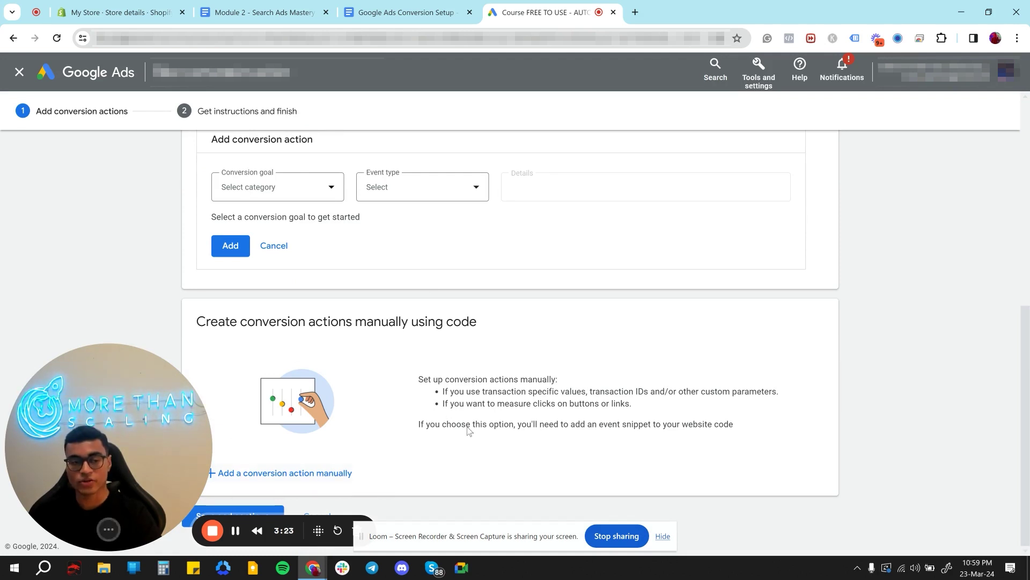
{"action": "left_click_drag", "start_coordinate": [87, 413], "coordinate": [815, 398]}
Step: Add a manual conversion action in the Purchase category named 'Pur MTS 02'
{"action": "left_click", "coordinate": [292, 477]}
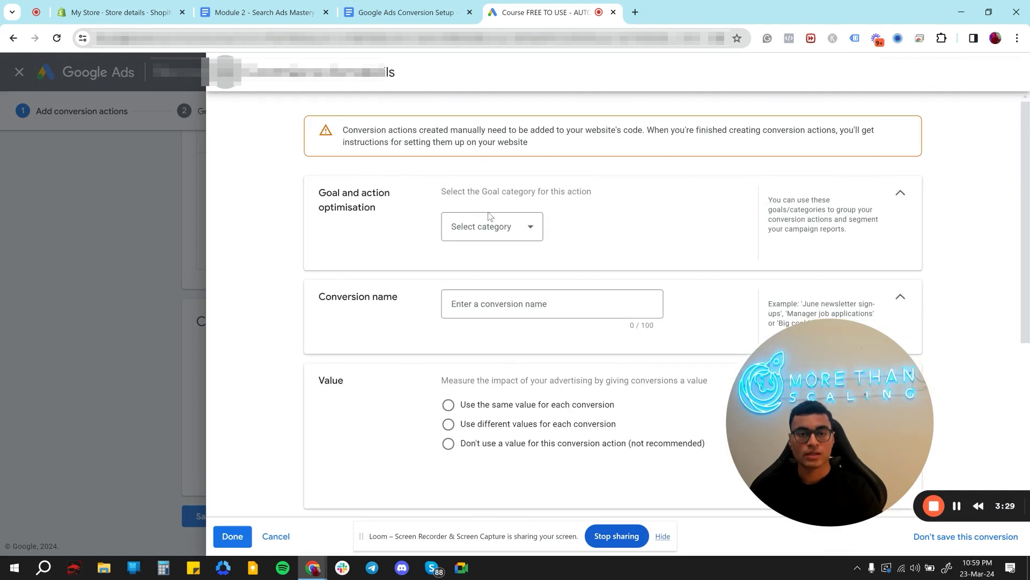
{"action": "left_click", "coordinate": [490, 228]}
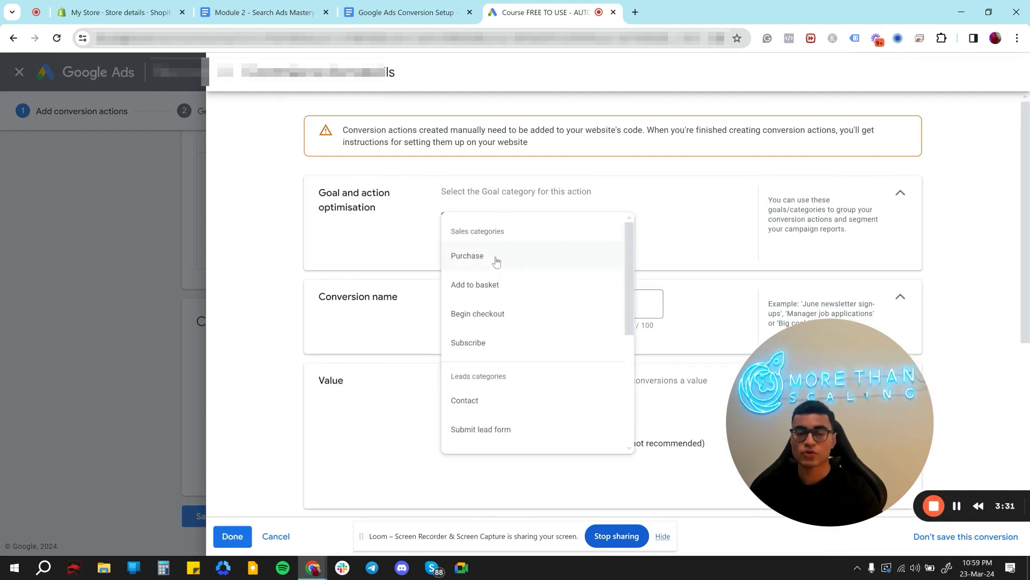
{"action": "left_click", "coordinate": [495, 260]}
{"action": "left_click", "coordinate": [526, 346]}
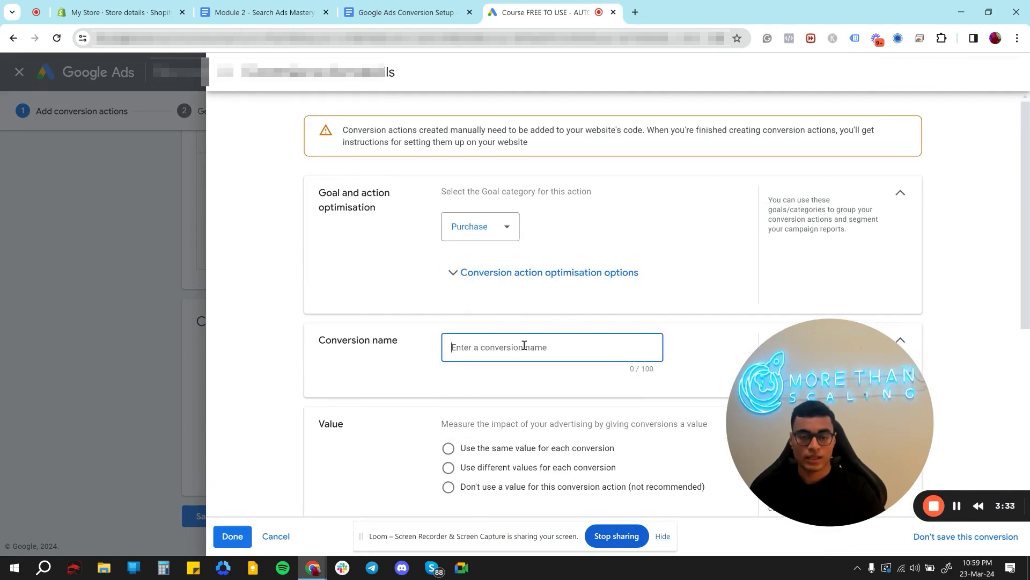
{"action": "type", "text": "Pur "}
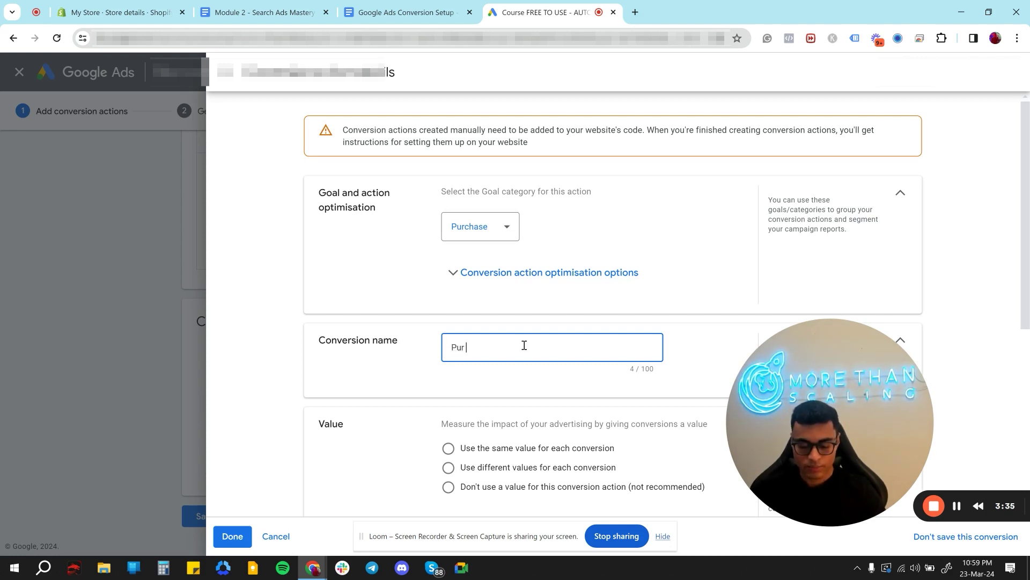
{"action": "type", "text": "MTS 02"}
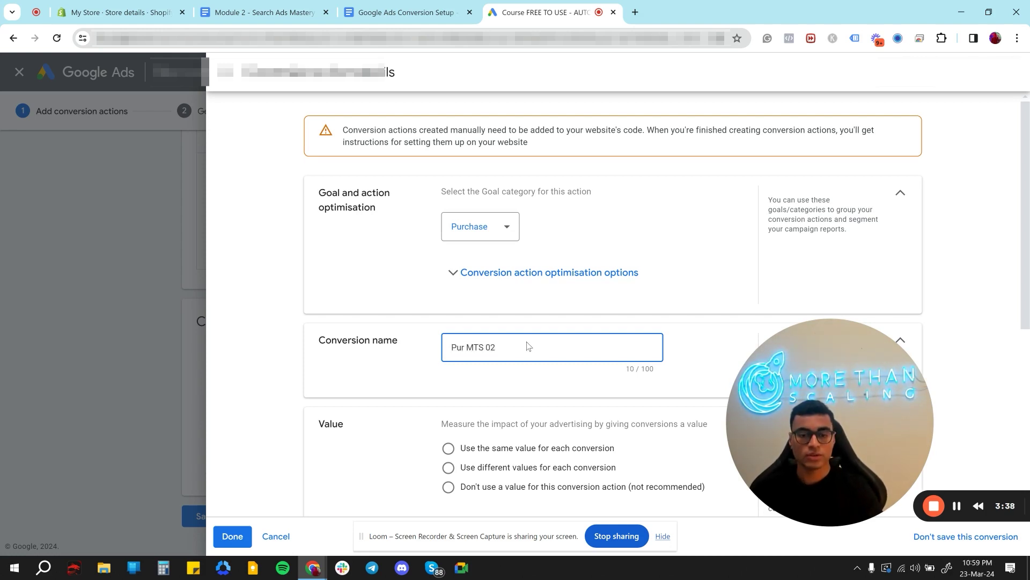
Step: Set it to use different values for each conversion and finish its settings
{"action": "scroll", "coordinate": [529, 348], "scroll_direction": "down", "scroll_amount": 3}
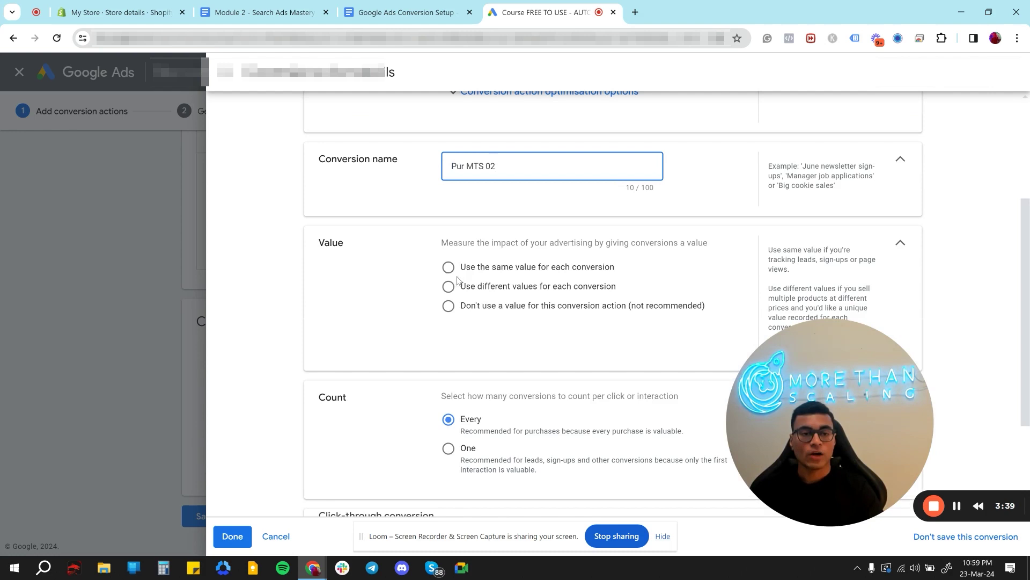
{"action": "left_click", "coordinate": [518, 293]}
{"action": "left_click", "coordinate": [517, 290]}
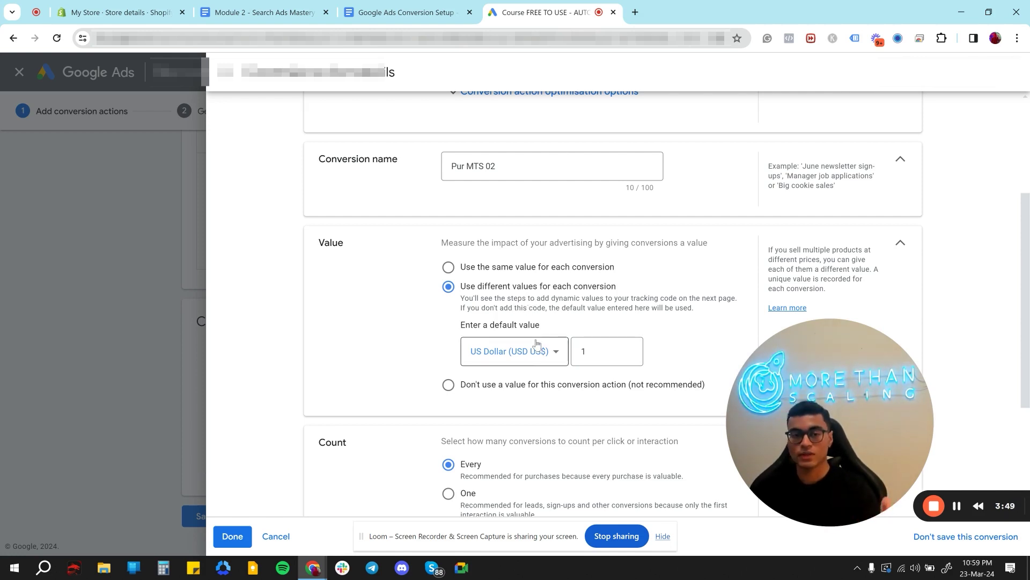
{"action": "scroll", "coordinate": [537, 344], "scroll_direction": "down", "scroll_amount": 4}
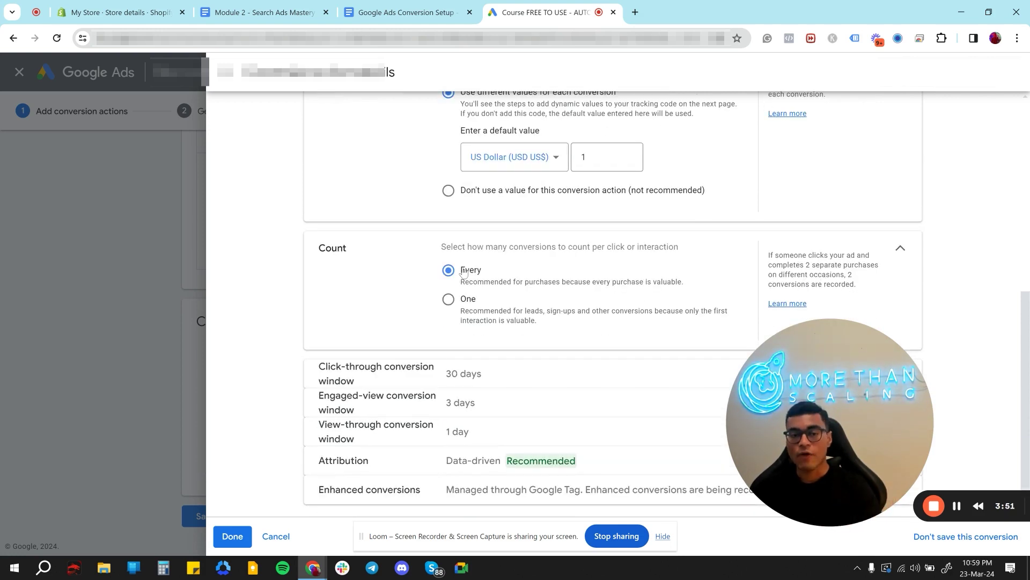
{"action": "left_click", "coordinate": [233, 537]}
{"action": "scroll", "coordinate": [400, 364], "scroll_direction": "down", "scroll_amount": 2}
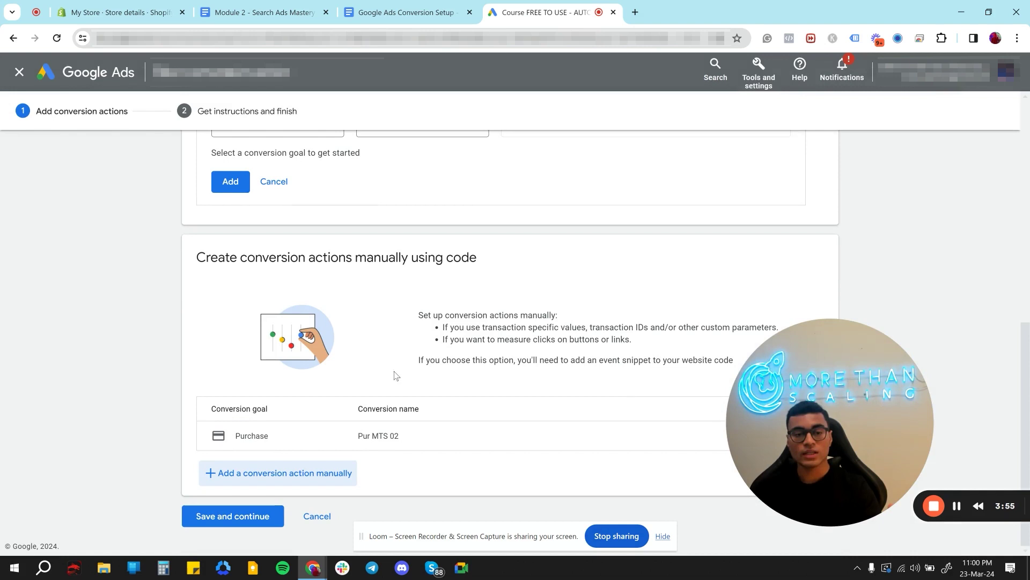
Step: Save the Pur MTS 02 conversion action and show the Google tag's manual install code
{"action": "left_click", "coordinate": [243, 519]}
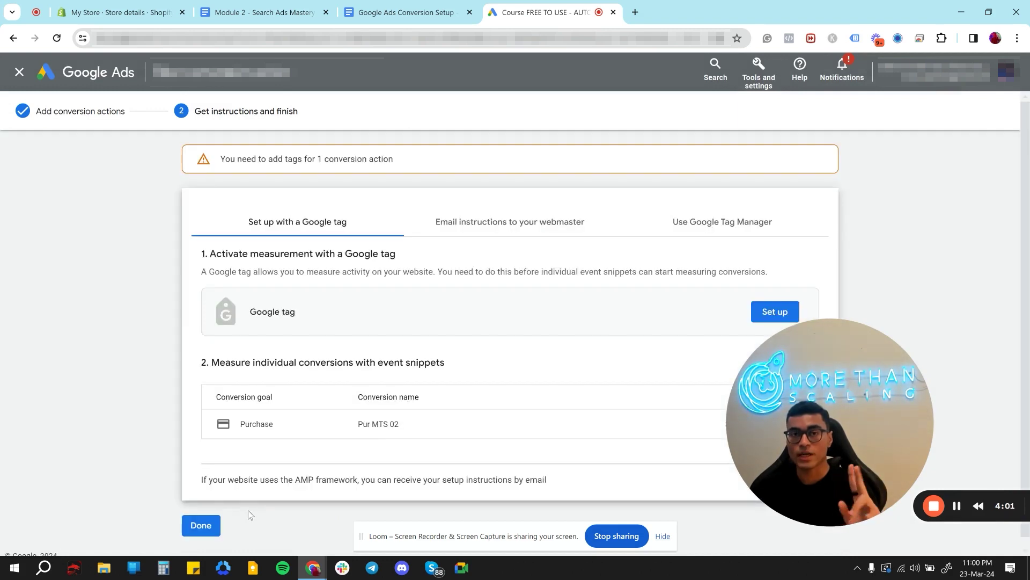
{"action": "scroll", "coordinate": [396, 314], "scroll_direction": "down", "scroll_amount": 1}
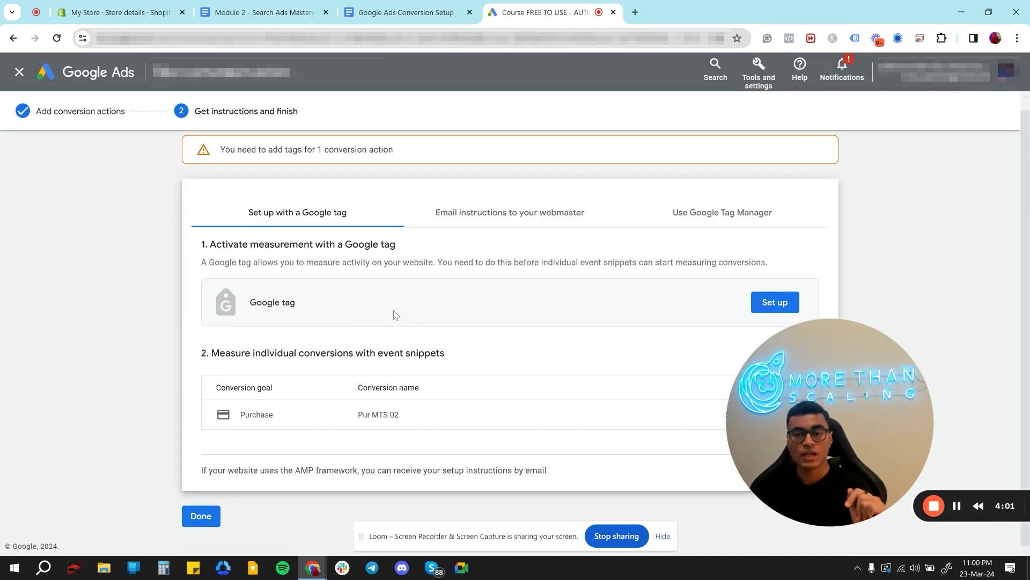
{"action": "left_click", "coordinate": [773, 305]}
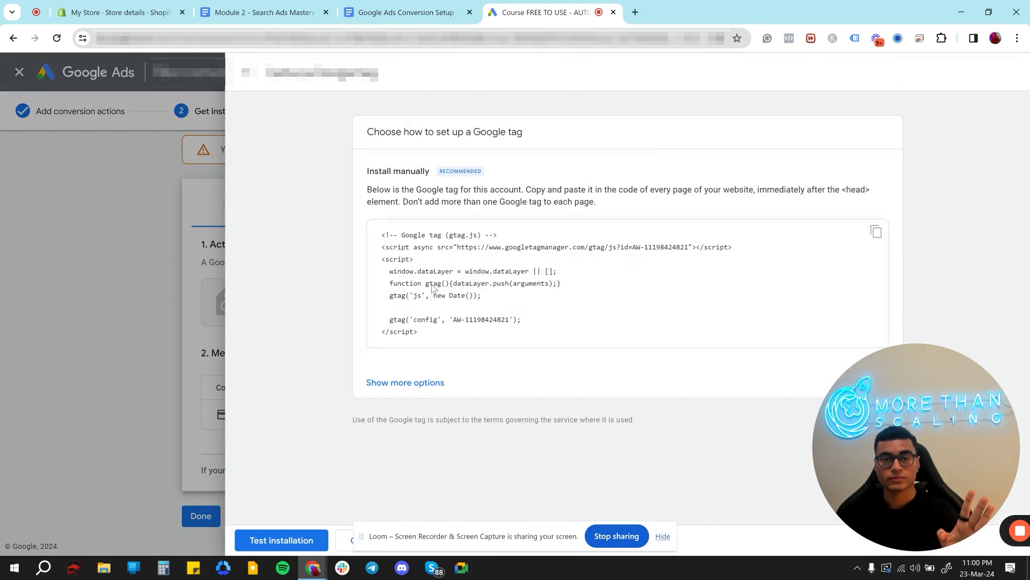
Step: Copy the Google tag code and open Shopify's Checkout settings
{"action": "left_click", "coordinate": [875, 232]}
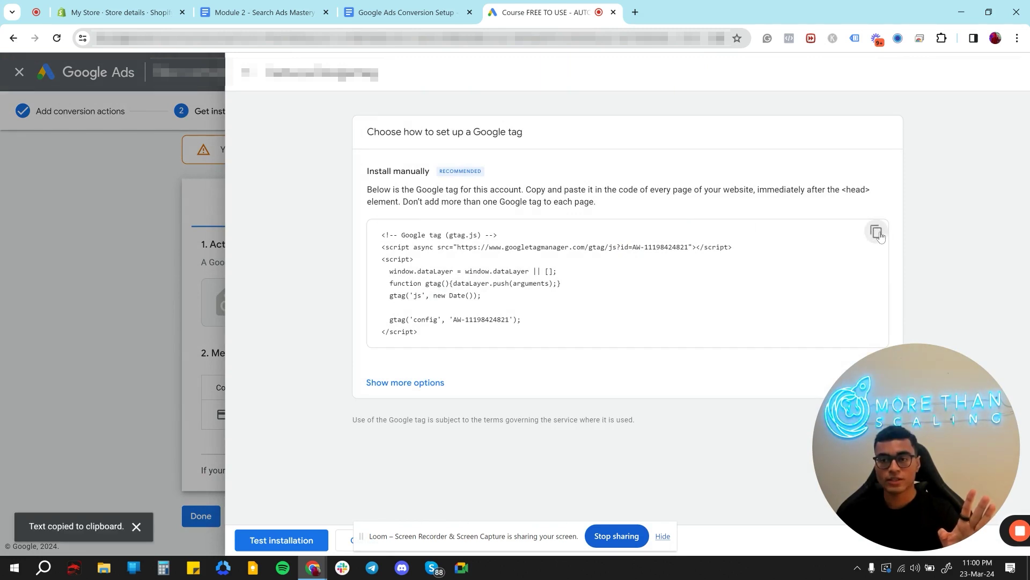
{"action": "left_click", "coordinate": [114, 7]}
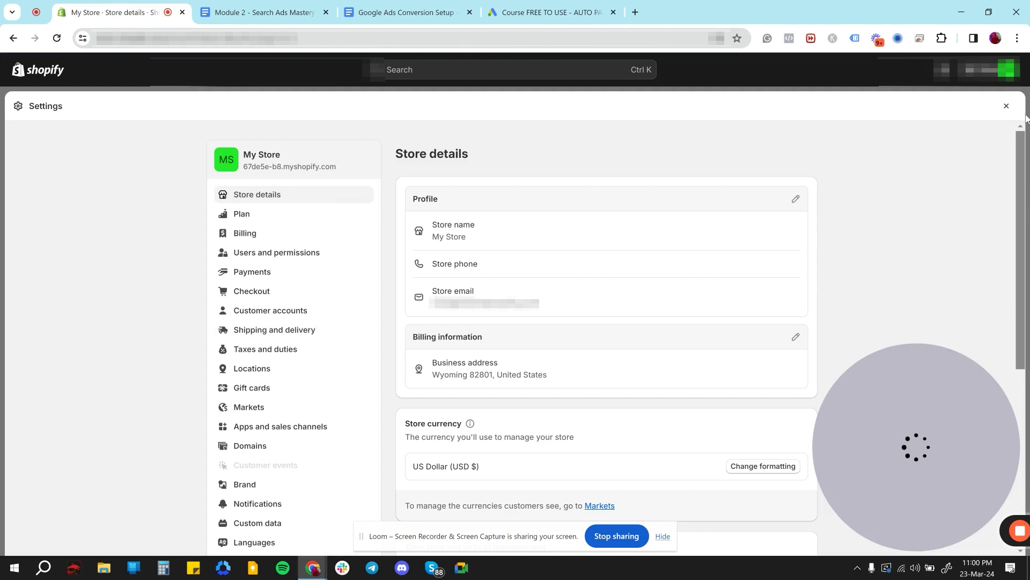
{"action": "key", "text": "Escape"}
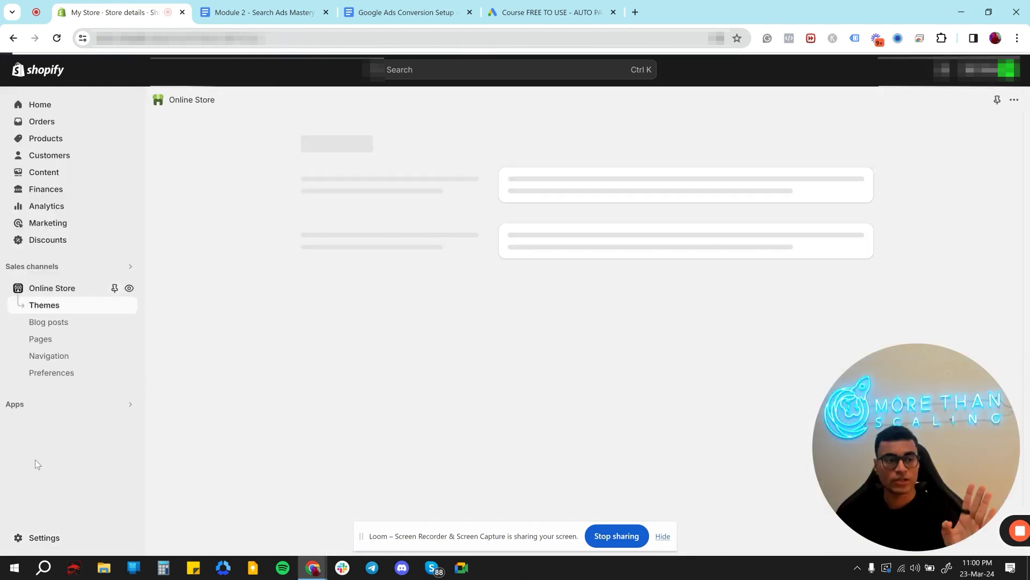
{"action": "left_click", "coordinate": [39, 537]}
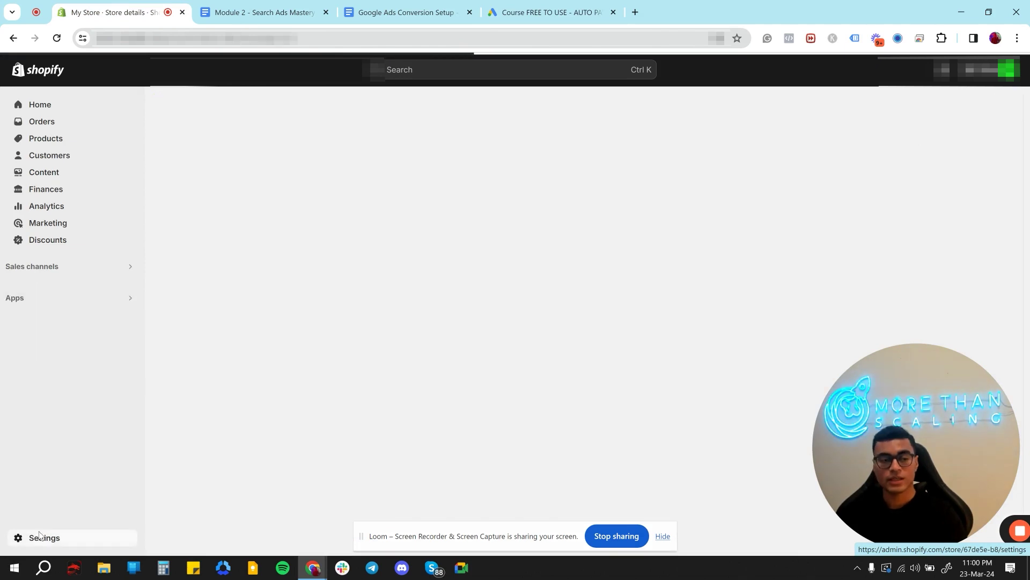
{"action": "scroll", "coordinate": [263, 247], "scroll_direction": "down", "scroll_amount": 1}
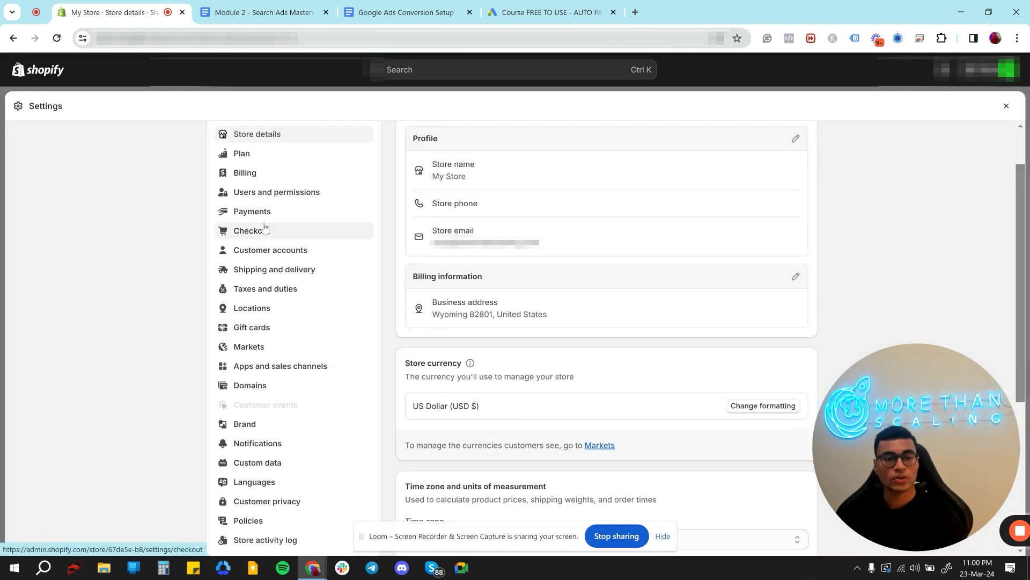
{"action": "left_click", "coordinate": [264, 231]}
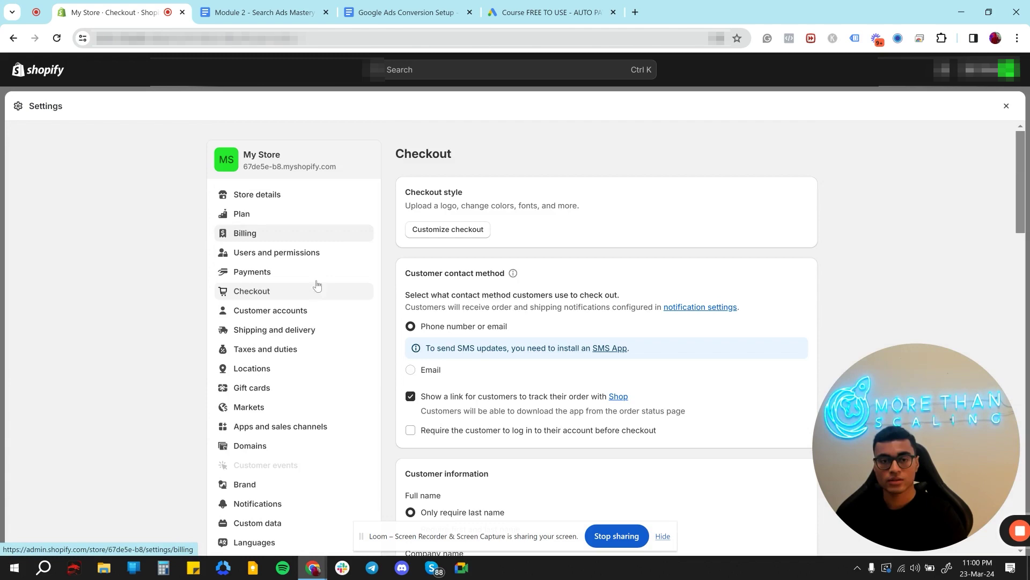
Step: Paste the Google tag into Additional scripts, adding a blank line after it
{"action": "scroll", "coordinate": [472, 301], "scroll_direction": "down", "scroll_amount": 15}
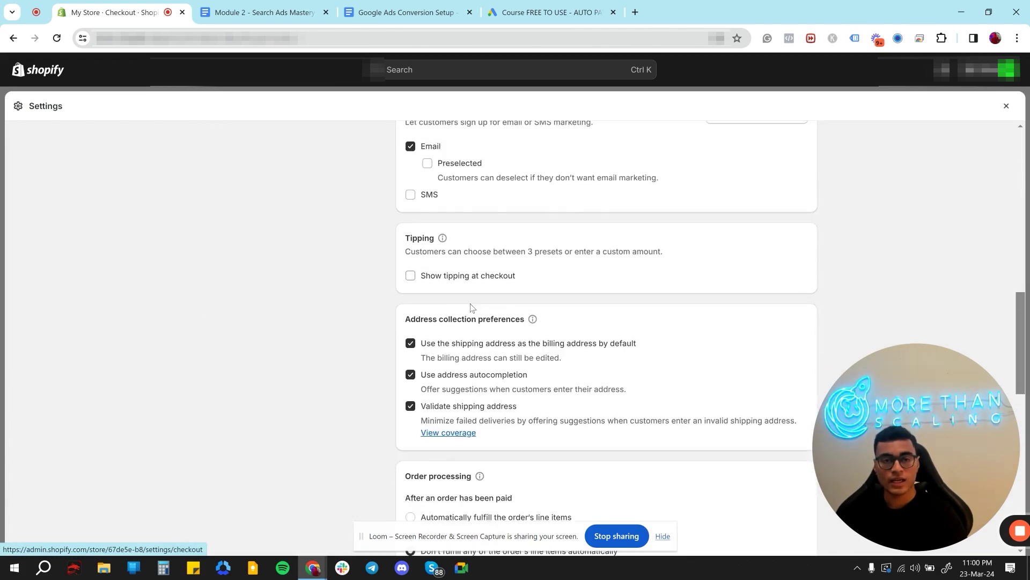
{"action": "scroll", "coordinate": [472, 308], "scroll_direction": "down", "scroll_amount": 10}
{"action": "left_click", "coordinate": [453, 252]}
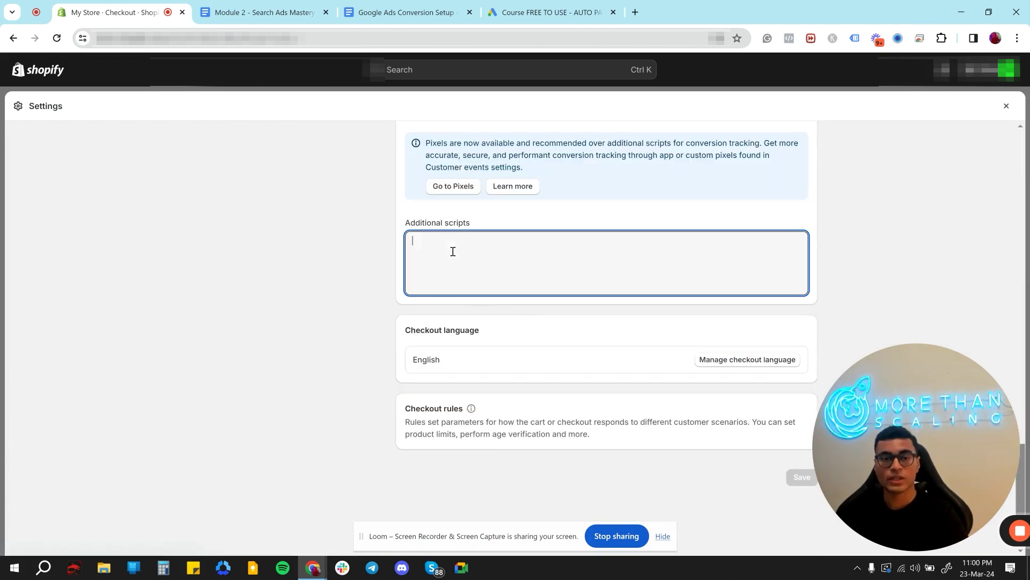
{"action": "key", "text": "ctrl+v"}
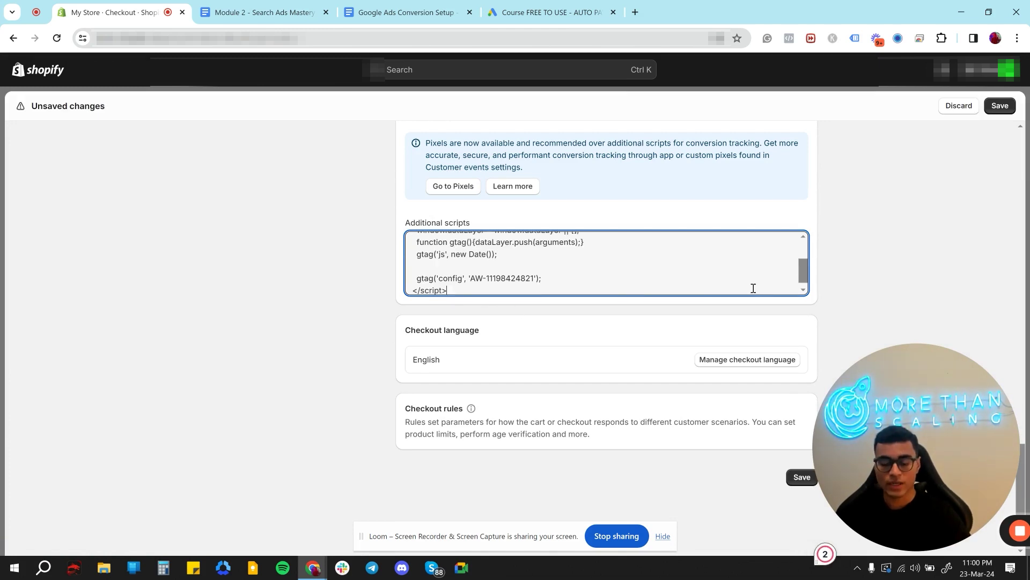
{"action": "key", "text": "Return"}
{"action": "key", "text": "Return"}
{"action": "key", "text": "Return"}
{"action": "key", "text": "Return"}
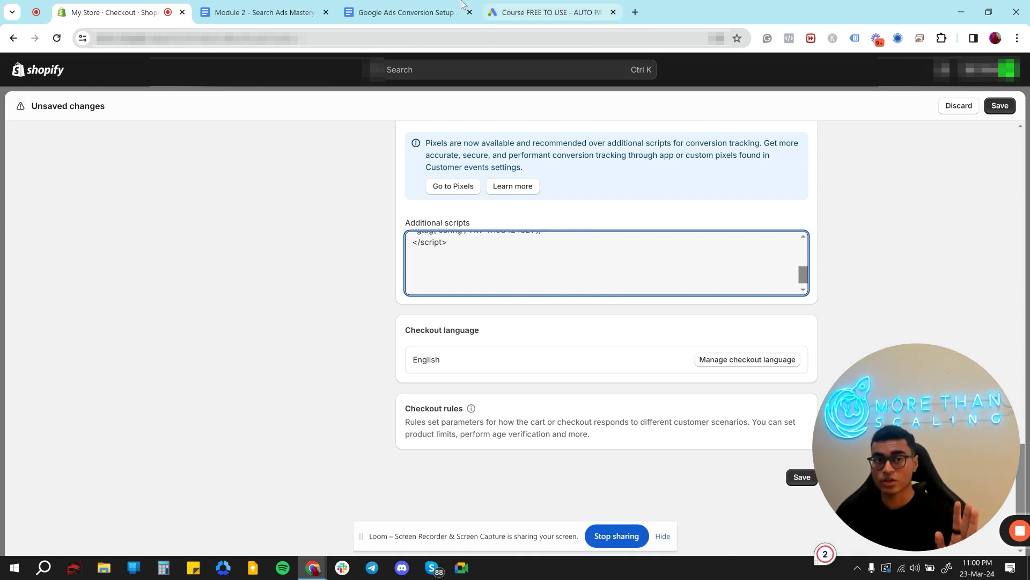
Step: Copy the Pur MTS 02 page-load event snippet (value 1.0 USD) from Google Ads
{"action": "left_click", "coordinate": [529, 4]}
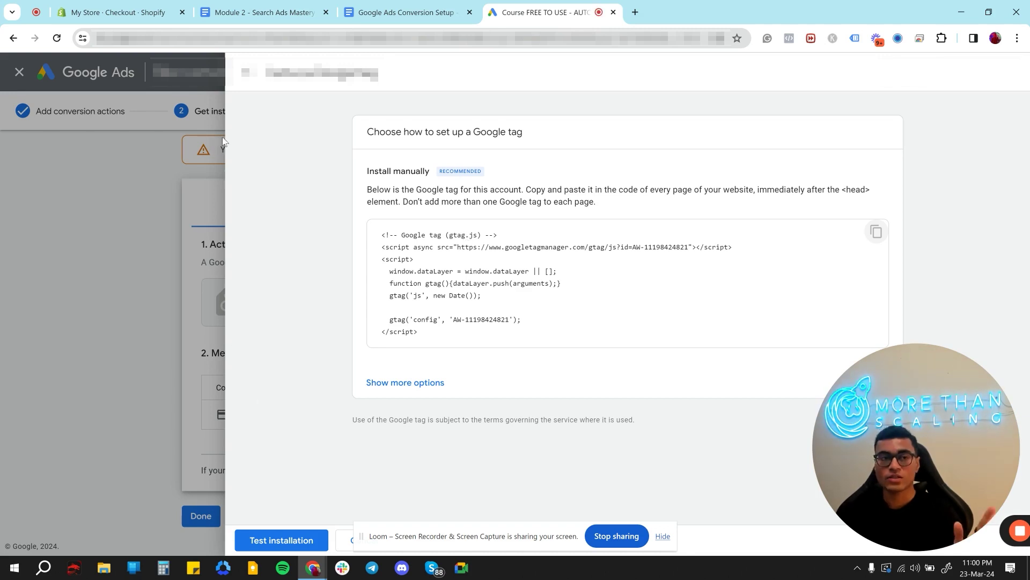
{"action": "key", "text": "Escape"}
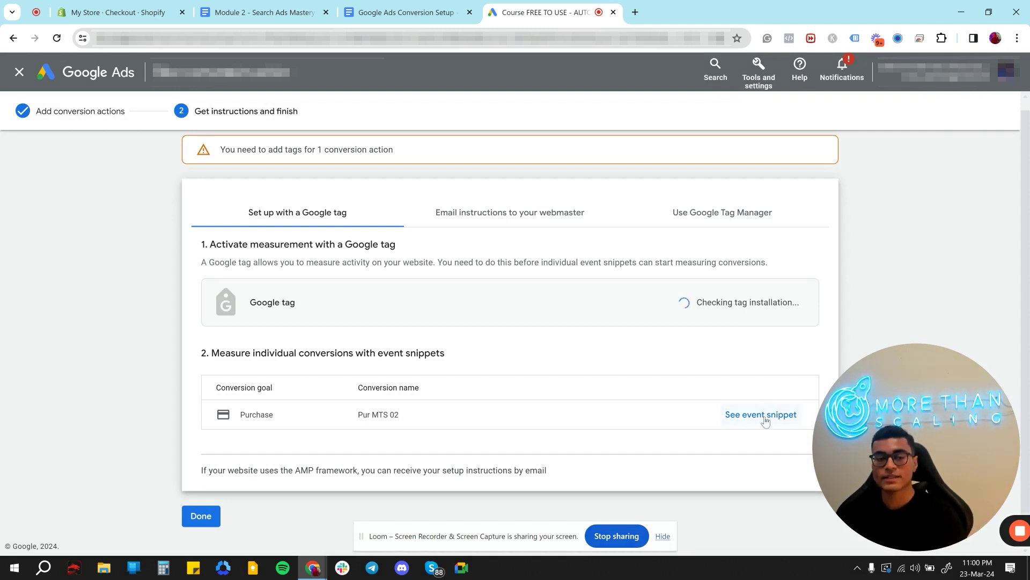
{"action": "left_click", "coordinate": [762, 415]}
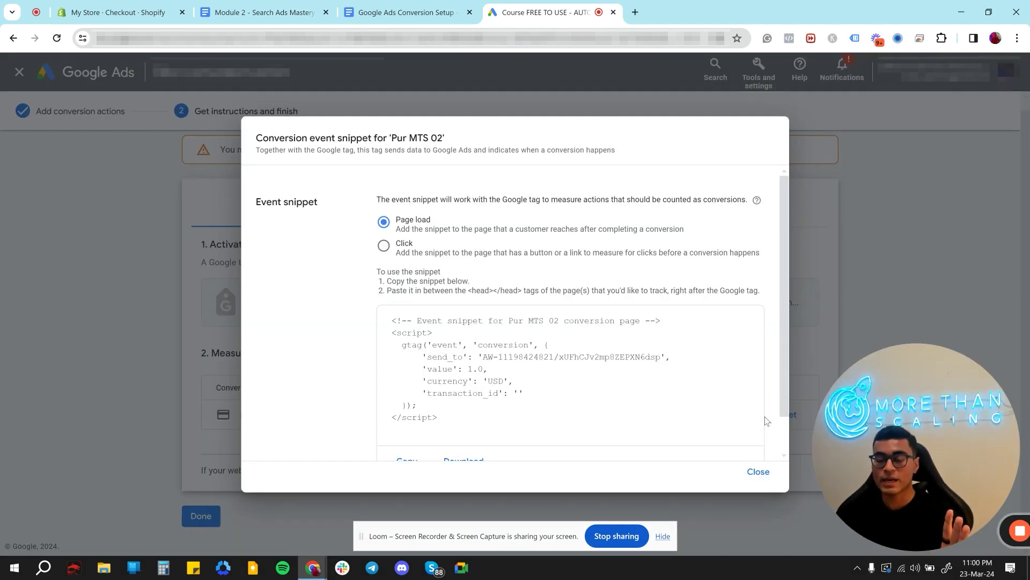
{"action": "scroll", "coordinate": [478, 350], "scroll_direction": "down", "scroll_amount": 2}
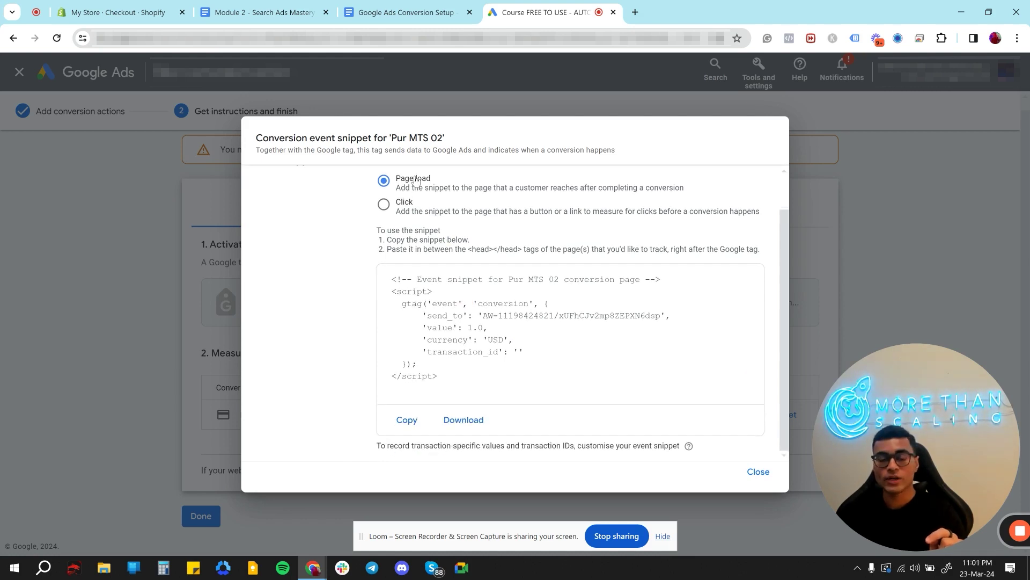
{"action": "left_click", "coordinate": [403, 430]}
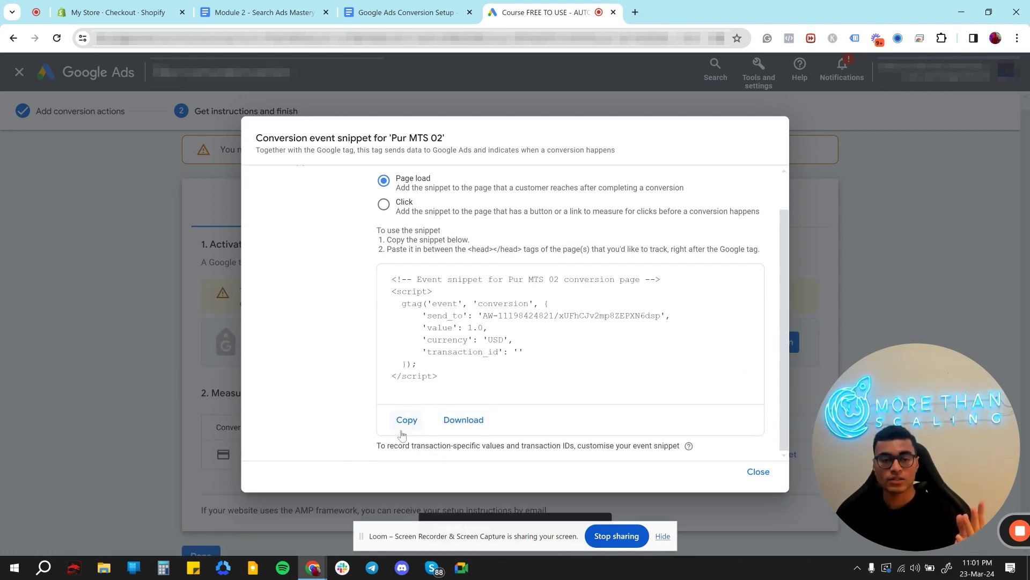
Step: Paste the Pur MTS 02 event snippet below the Google tag in Additional scripts
{"action": "left_click", "coordinate": [115, 12]}
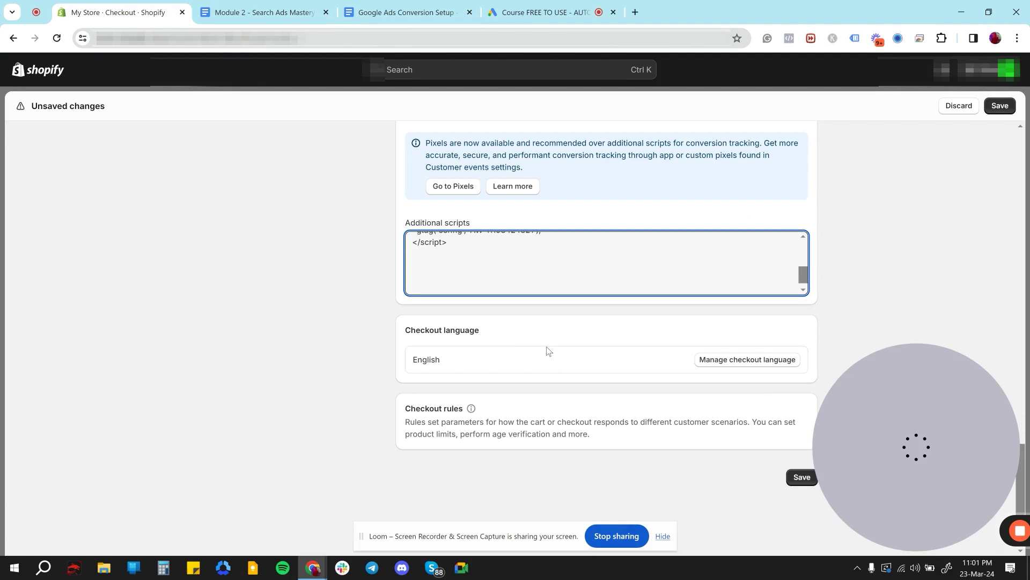
{"action": "left_click", "coordinate": [461, 290]}
{"action": "key", "text": "ctrl+v"}
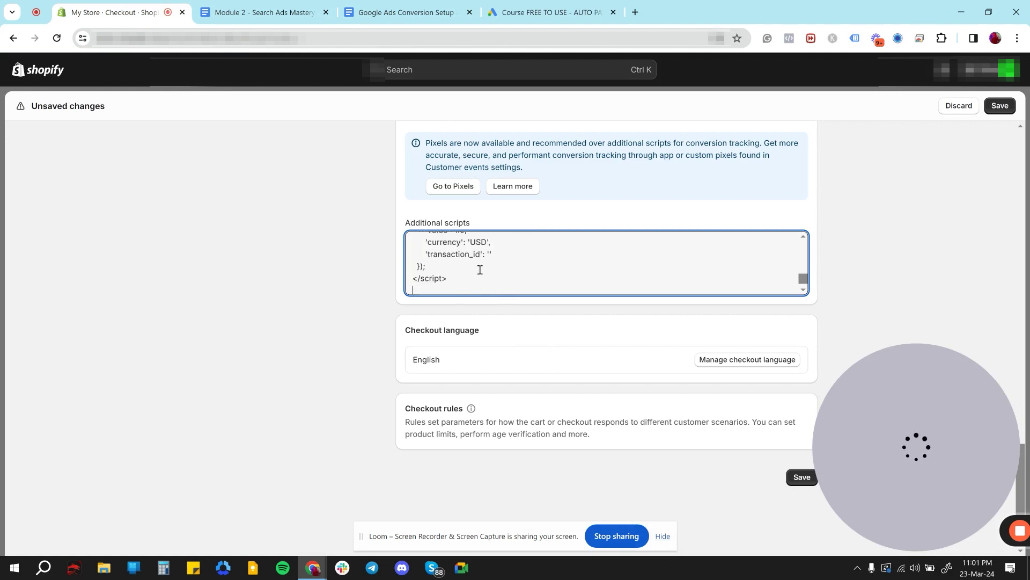
Step: Review both snippets in Additional scripts and return to the Conversion Setup guide
{"action": "scroll", "coordinate": [480, 270], "scroll_direction": "up", "scroll_amount": 2}
{"action": "scroll", "coordinate": [480, 273], "scroll_direction": "down", "scroll_amount": 2}
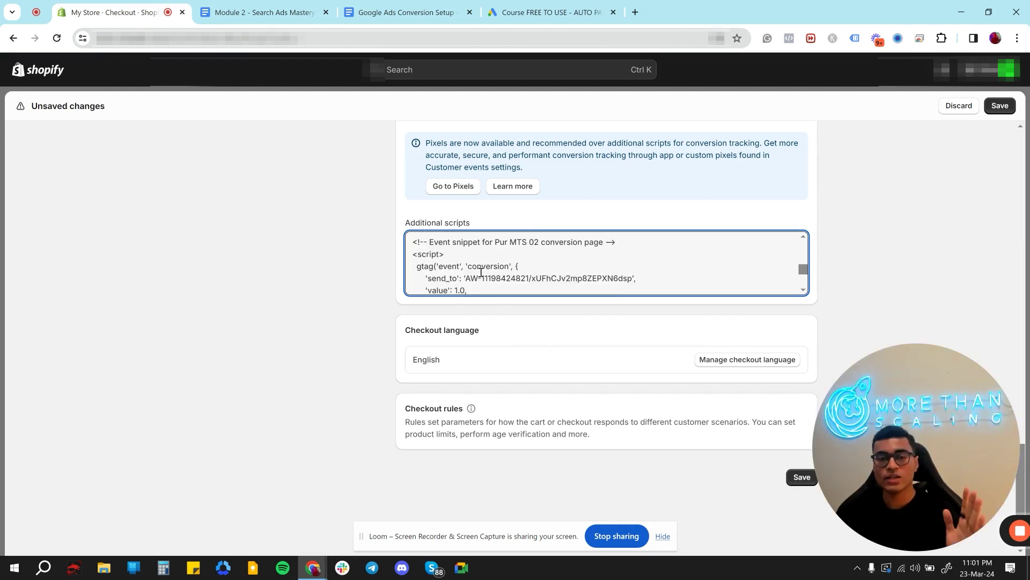
{"action": "scroll", "coordinate": [482, 267], "scroll_direction": "up", "scroll_amount": 2}
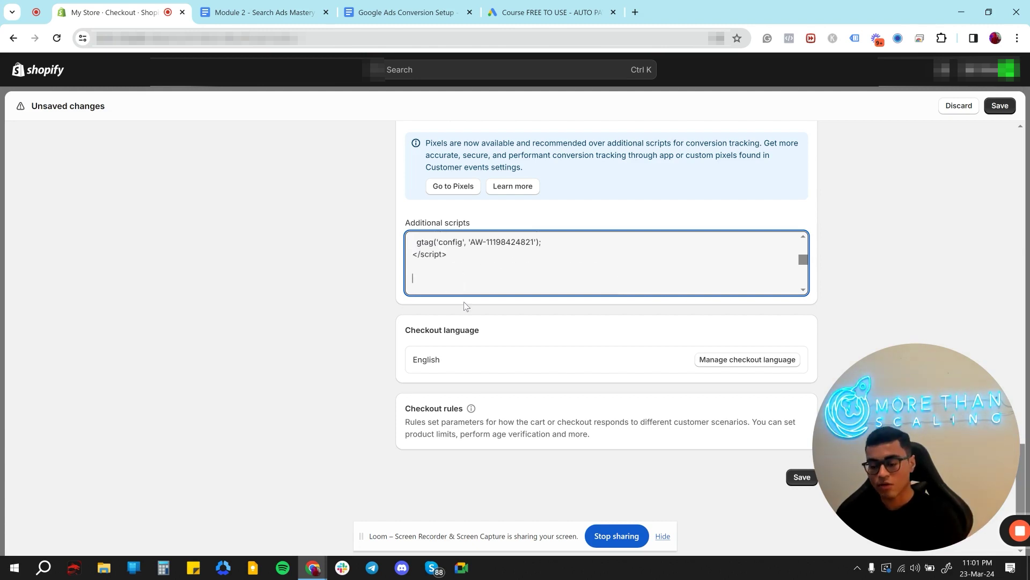
{"action": "scroll", "coordinate": [464, 282], "scroll_direction": "down", "scroll_amount": 2}
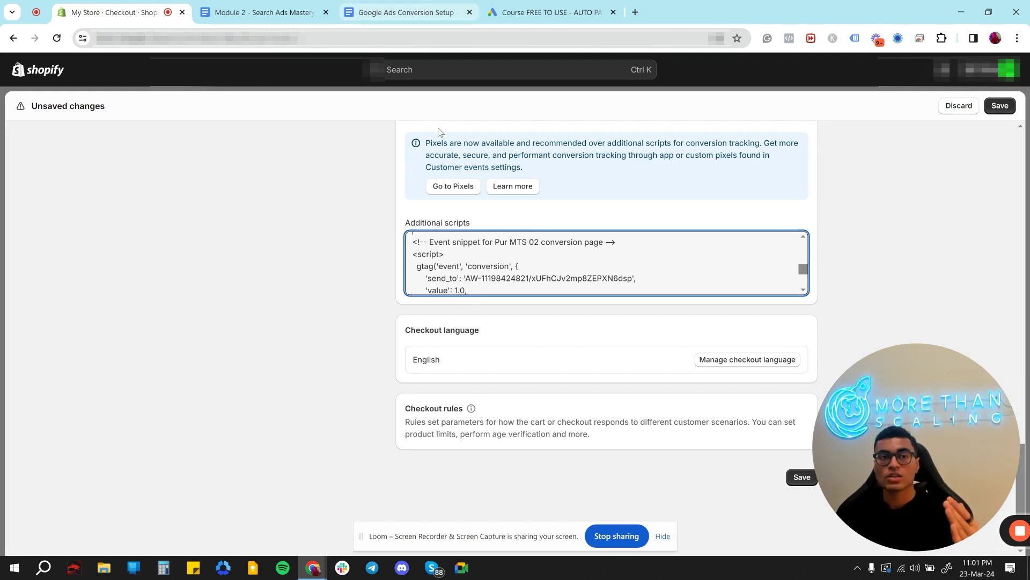
{"action": "left_click", "coordinate": [407, 11]}
Step: Paste the guide's {% if first_time_accessed %} tag above the event snippet in Shopify's Additional scripts
{"action": "scroll", "coordinate": [421, 263], "scroll_direction": "down", "scroll_amount": 6}
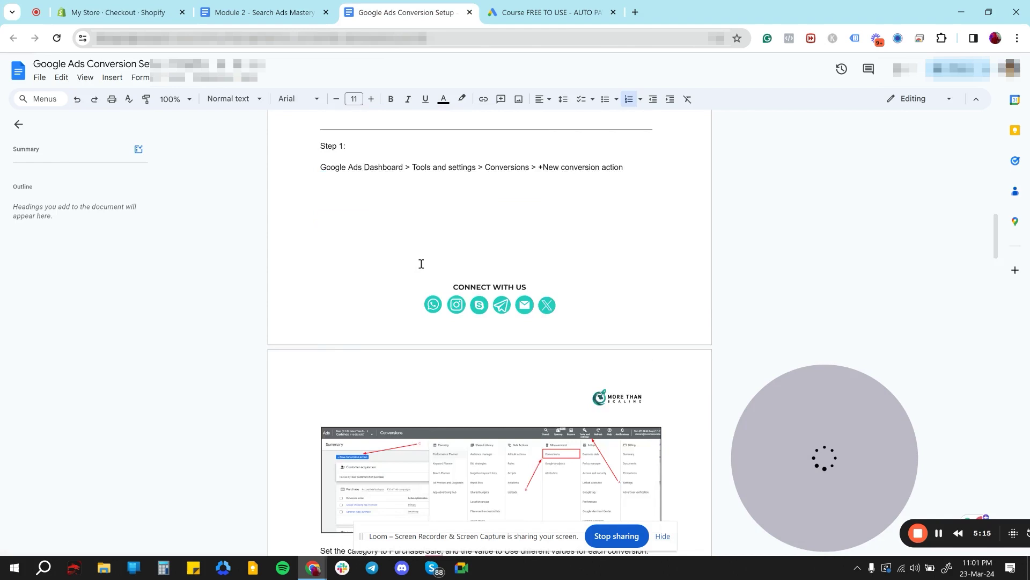
{"action": "scroll", "coordinate": [422, 263], "scroll_direction": "down", "scroll_amount": 20}
{"action": "left_click", "coordinate": [585, 243]}
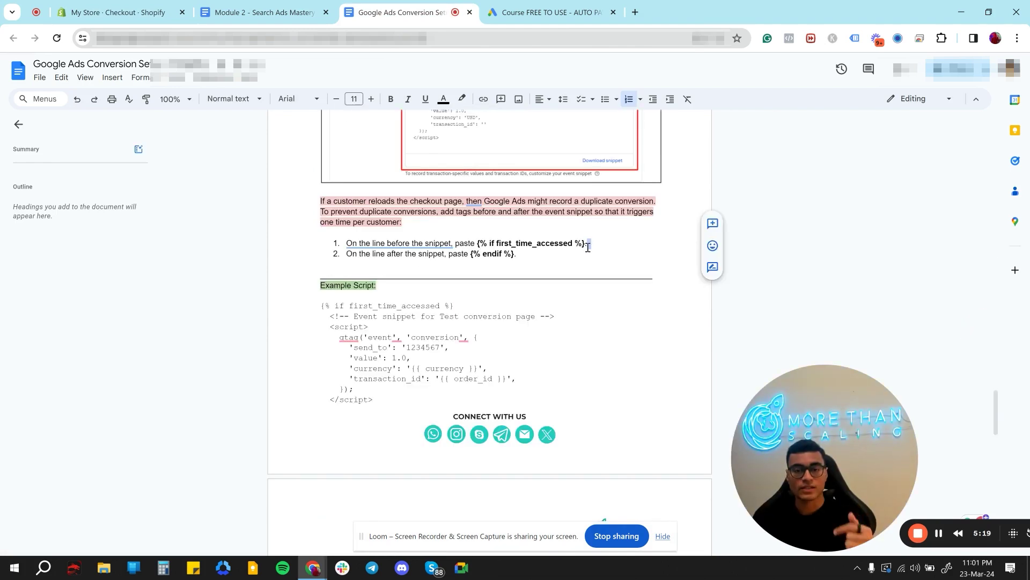
{"action": "left_click_drag", "start_coordinate": [585, 243], "coordinate": [477, 243]}
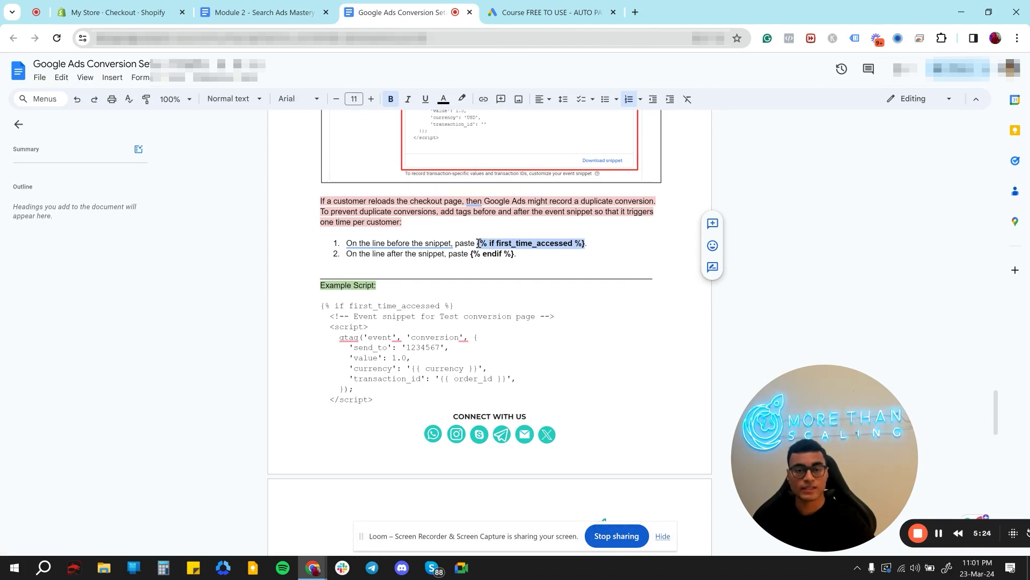
{"action": "left_click", "coordinate": [122, 8]}
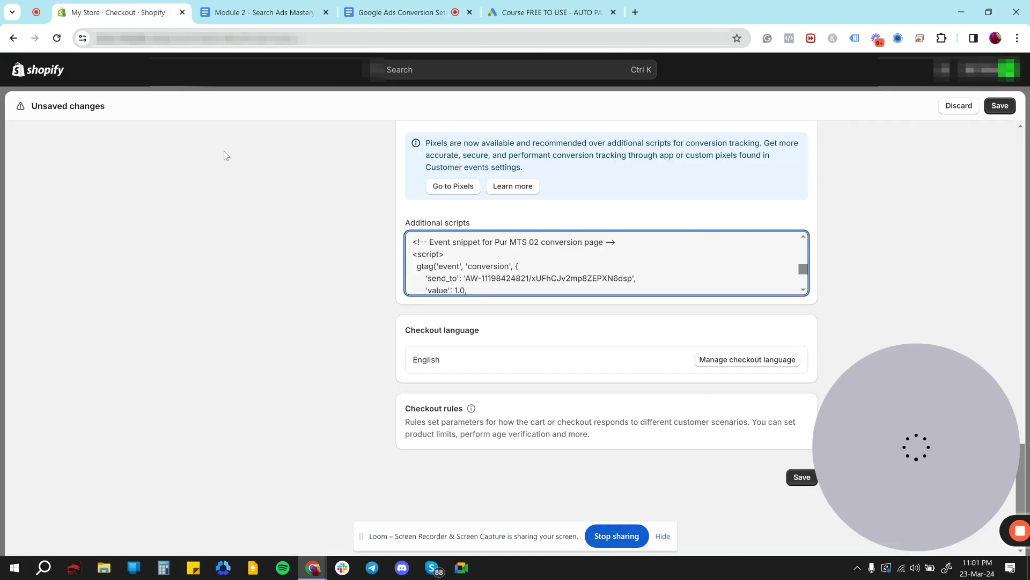
{"action": "scroll", "coordinate": [464, 270], "scroll_direction": "up", "scroll_amount": 1}
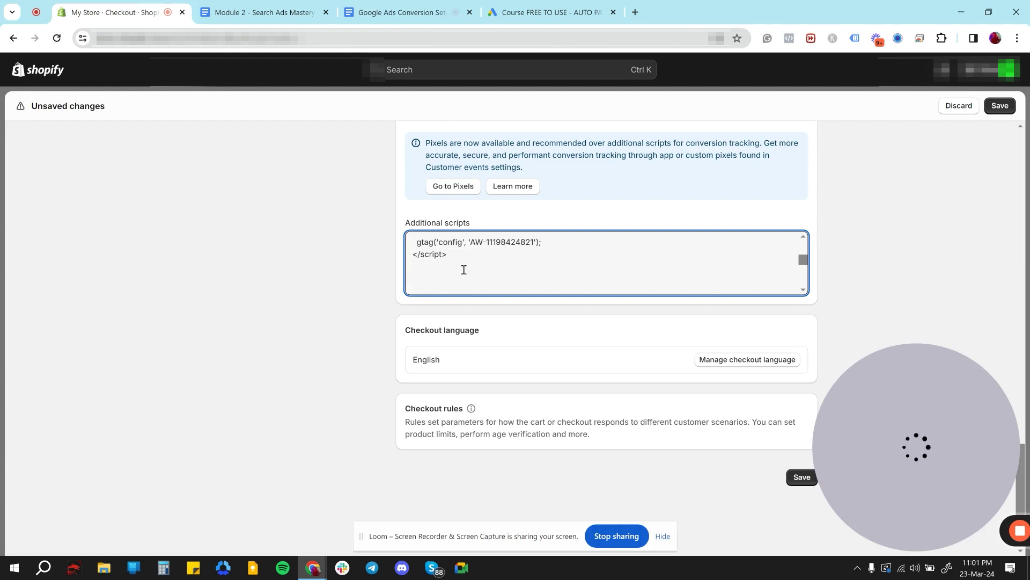
{"action": "key", "text": "ctrl+v"}
{"action": "scroll", "coordinate": [464, 271], "scroll_direction": "down", "scroll_amount": 5}
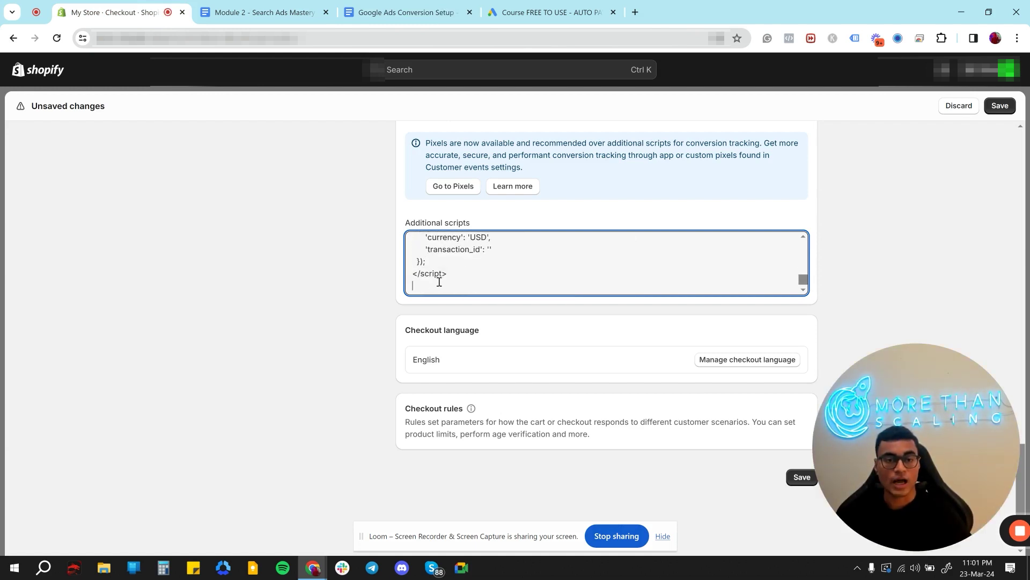
Step: Copy {% endif %} from the guide and paste it below the Pur MTS 02 event snippet
{"action": "left_click", "coordinate": [514, 11]}
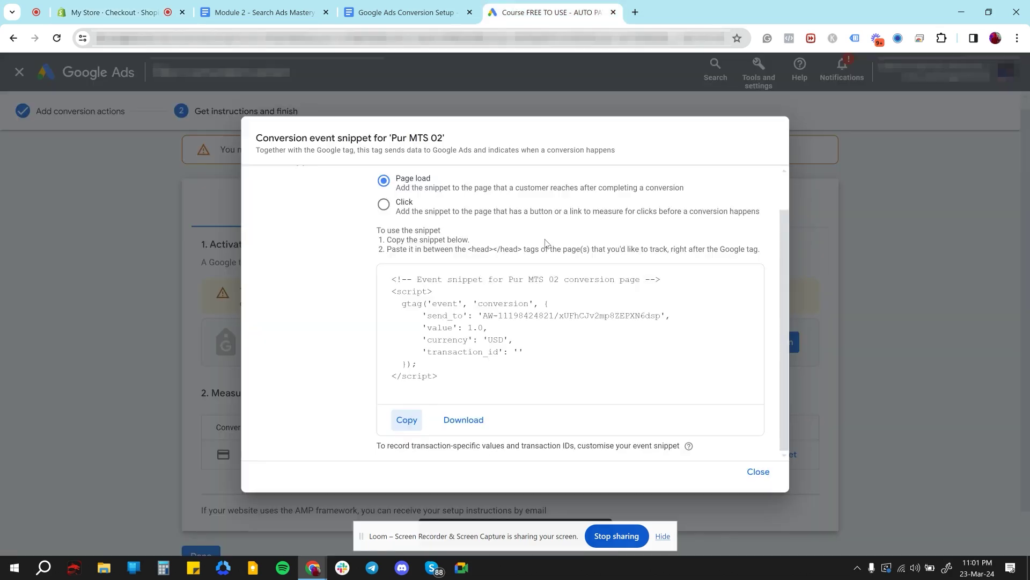
{"action": "left_click", "coordinate": [406, 12]}
{"action": "left_click_drag", "start_coordinate": [512, 256], "coordinate": [471, 253]}
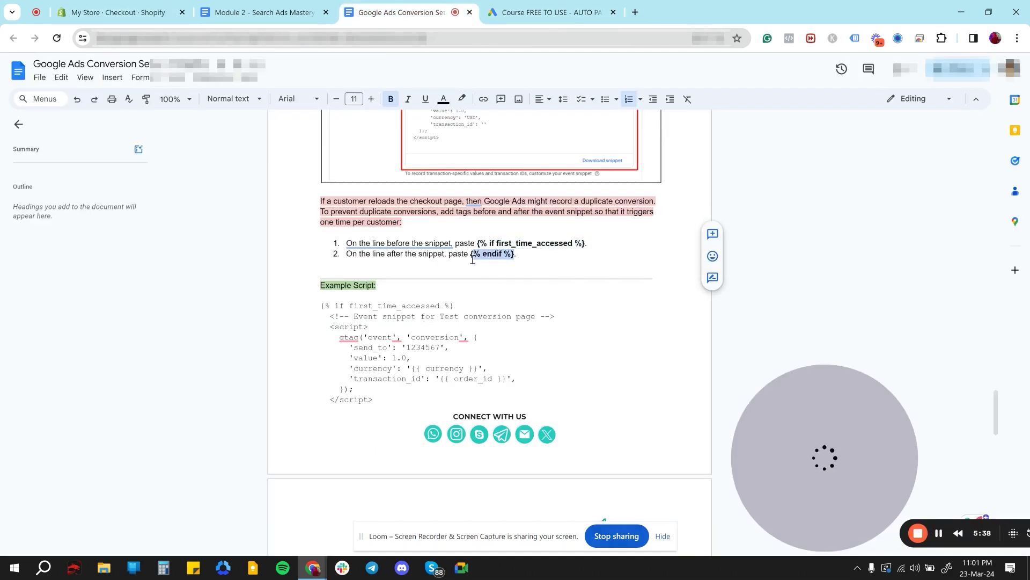
{"action": "key", "text": "ctrl+c"}
{"action": "scroll", "coordinate": [471, 254], "scroll_direction": "down", "scroll_amount": 3}
{"action": "key", "text": "ctrl+2"}
{"action": "key", "text": "ctrl+v"}
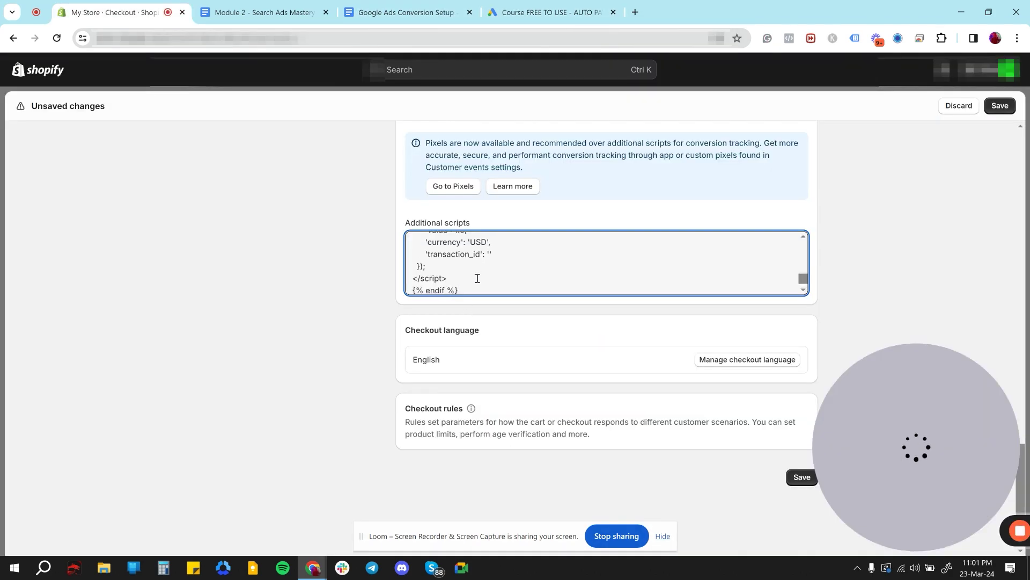
{"action": "scroll", "coordinate": [483, 274], "scroll_direction": "up", "scroll_amount": 3}
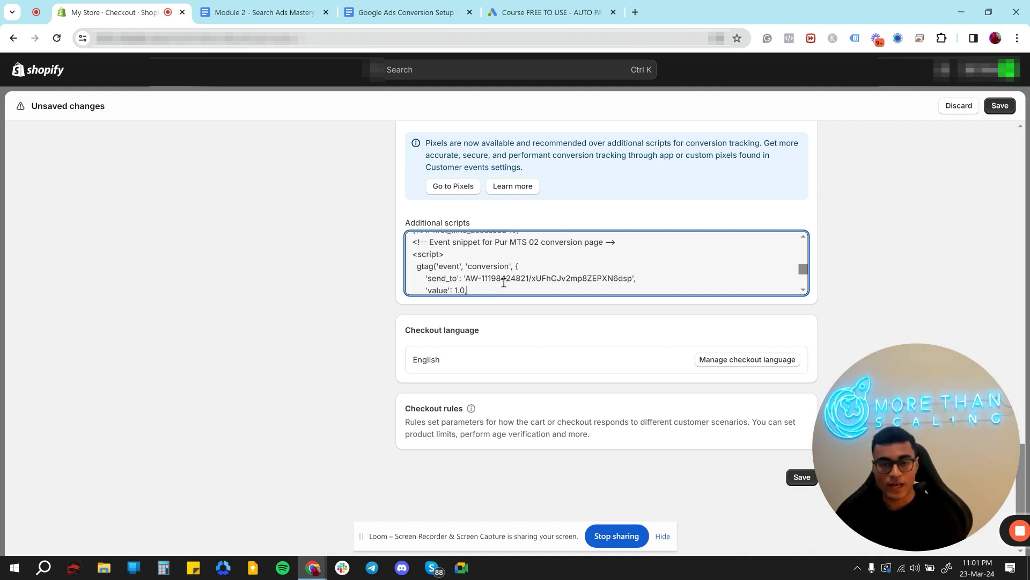
Step: Highlight the snippet's 'value': 1.0 line, then bring up the guide's dynamic conversion value instructions
{"action": "key", "text": "Down"}
{"action": "left_click_drag", "start_coordinate": [468, 280], "coordinate": [429, 279]}
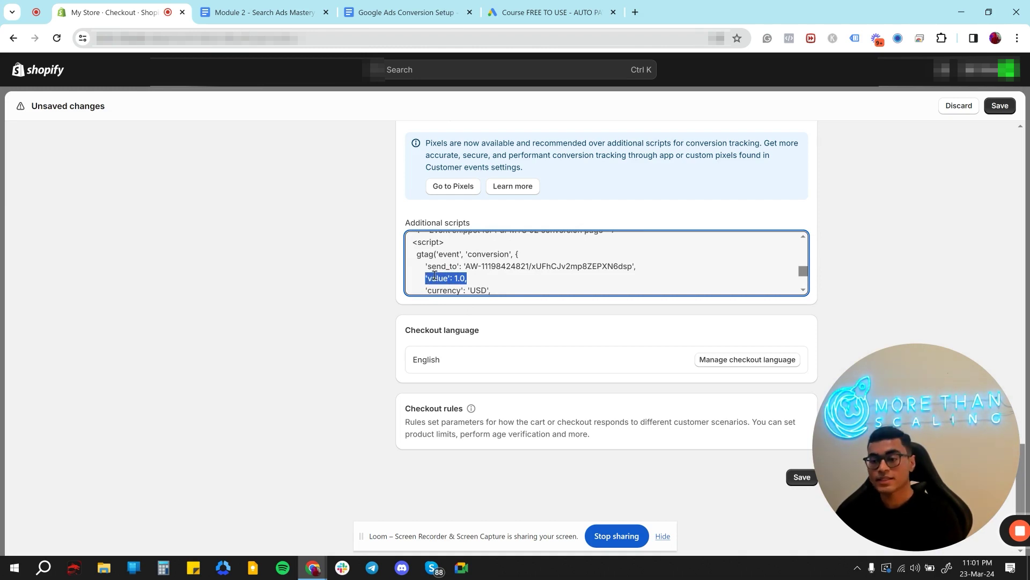
{"action": "left_click", "coordinate": [507, 273]}
{"action": "scroll", "coordinate": [507, 274], "scroll_direction": "down", "scroll_amount": 1}
{"action": "scroll", "coordinate": [508, 273], "scroll_direction": "up", "scroll_amount": 2}
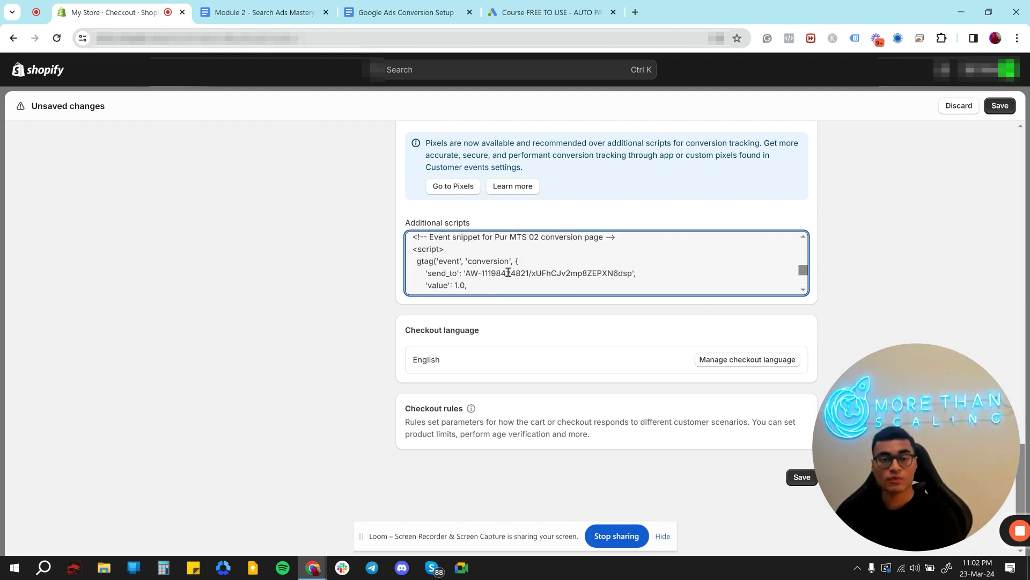
{"action": "left_click", "coordinate": [406, 12]}
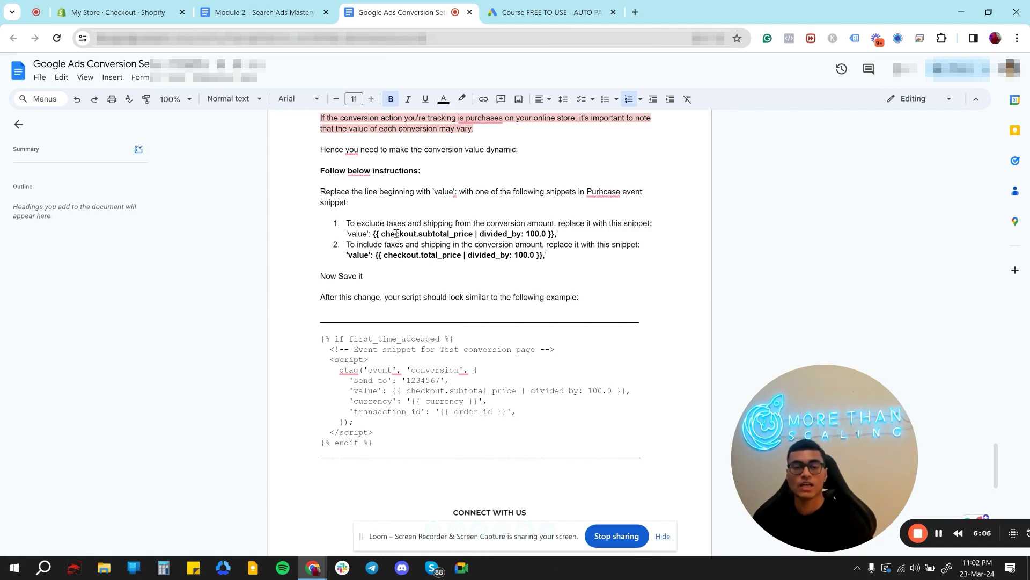
Step: Replace the fixed 1.0 conversion value with the guide's dynamic total_price expression
{"action": "left_click_drag", "start_coordinate": [388, 234], "coordinate": [463, 237]}
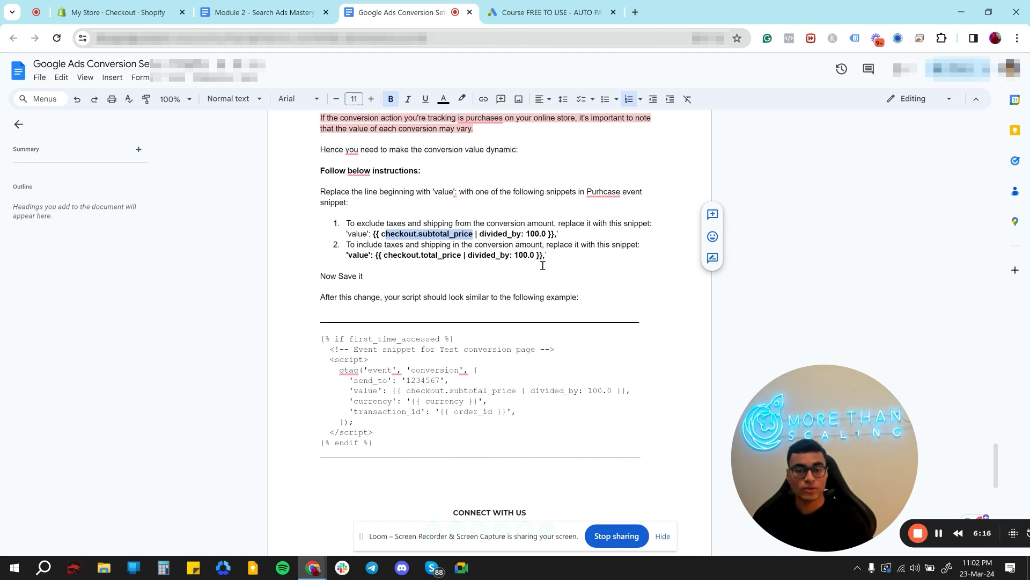
{"action": "left_click_drag", "start_coordinate": [543, 257], "coordinate": [377, 256]}
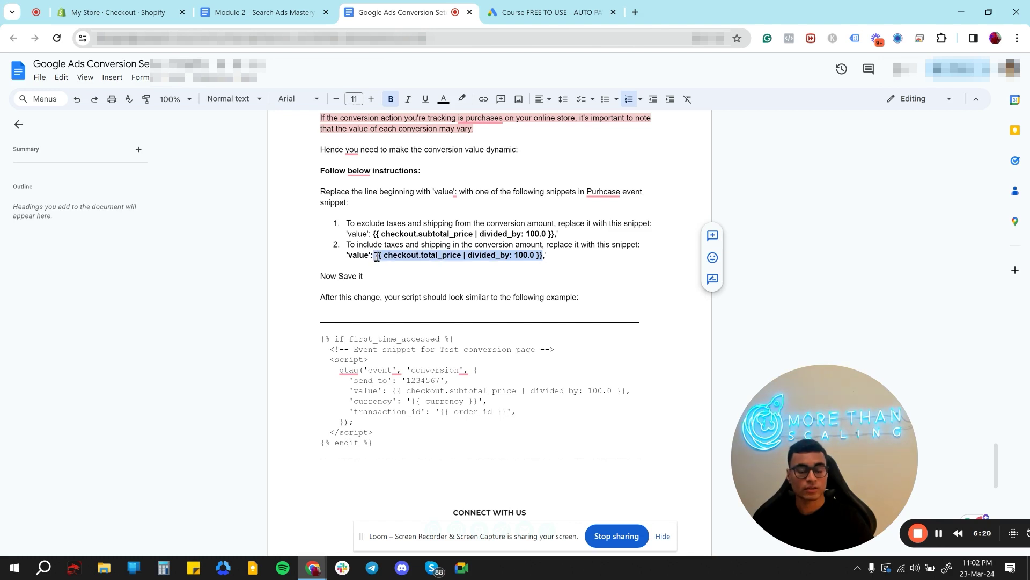
{"action": "left_click", "coordinate": [124, 8]}
{"action": "scroll", "coordinate": [472, 261], "scroll_direction": "down", "scroll_amount": 3}
{"action": "scroll", "coordinate": [472, 261], "scroll_direction": "up", "scroll_amount": 2}
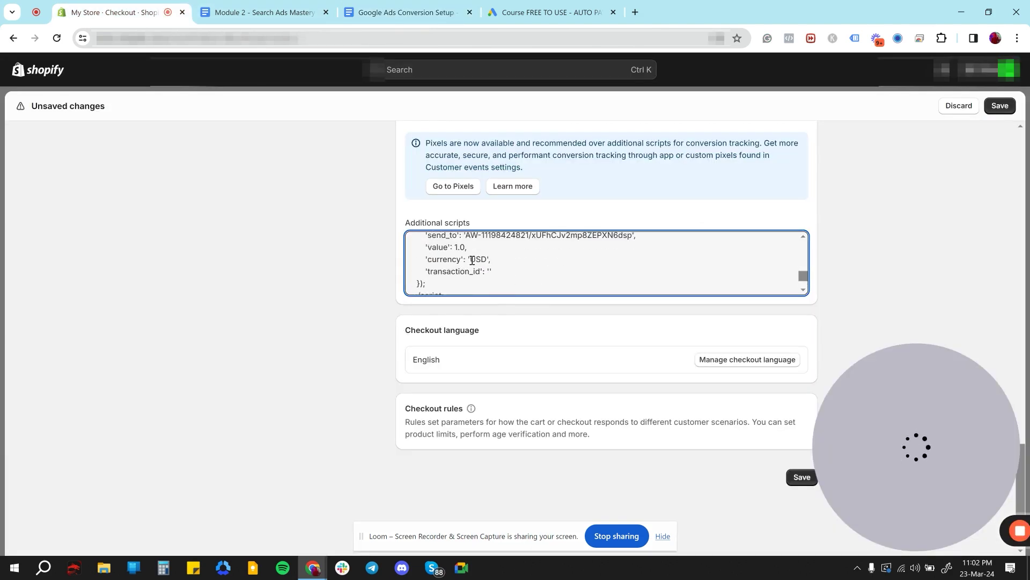
{"action": "left_click_drag", "start_coordinate": [466, 284], "coordinate": [454, 287]}
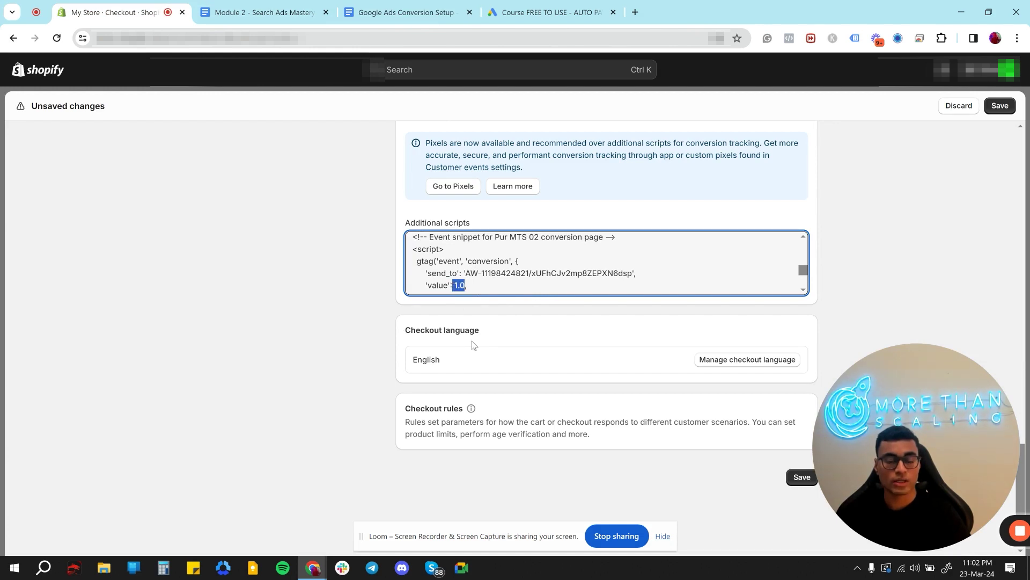
{"action": "key", "text": "ctrl+v"}
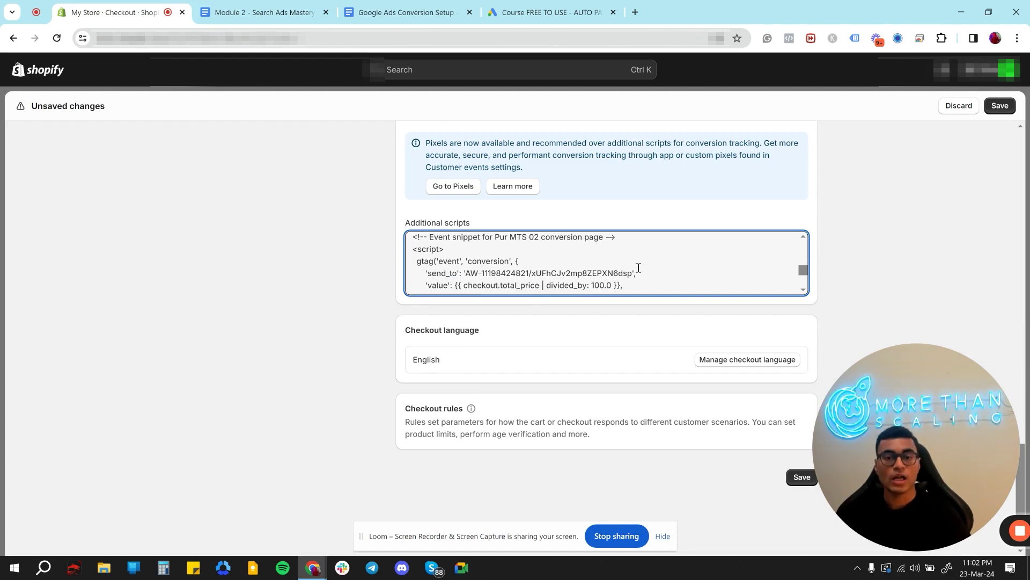
{"action": "scroll", "coordinate": [637, 274], "scroll_direction": "down", "scroll_amount": 2}
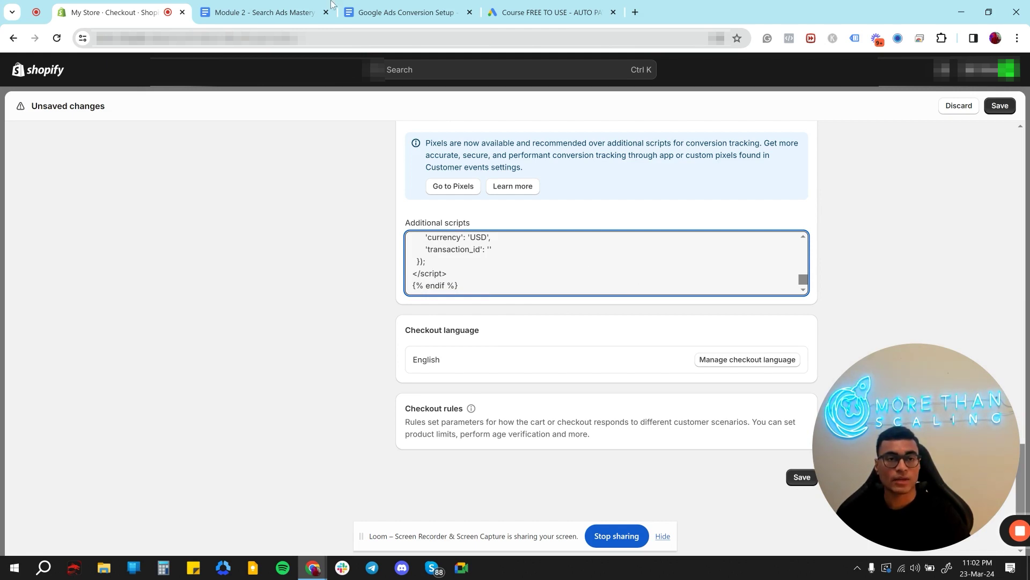
Step: Fill in {{ order_id }} as the transaction_id and delete the extra quote after it
{"action": "left_click", "coordinate": [394, 6]}
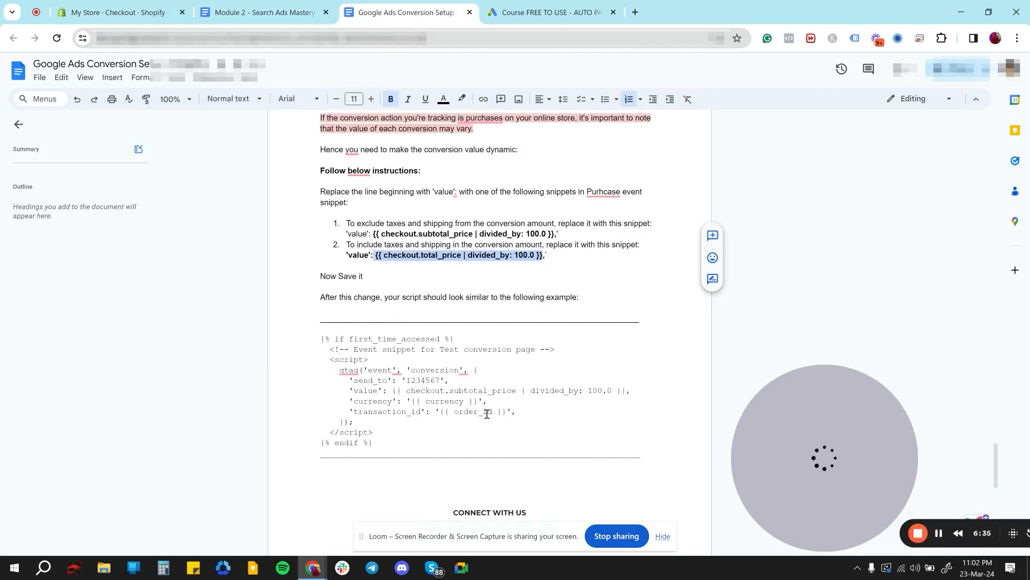
{"action": "left_click_drag", "start_coordinate": [442, 412], "coordinate": [507, 412]}
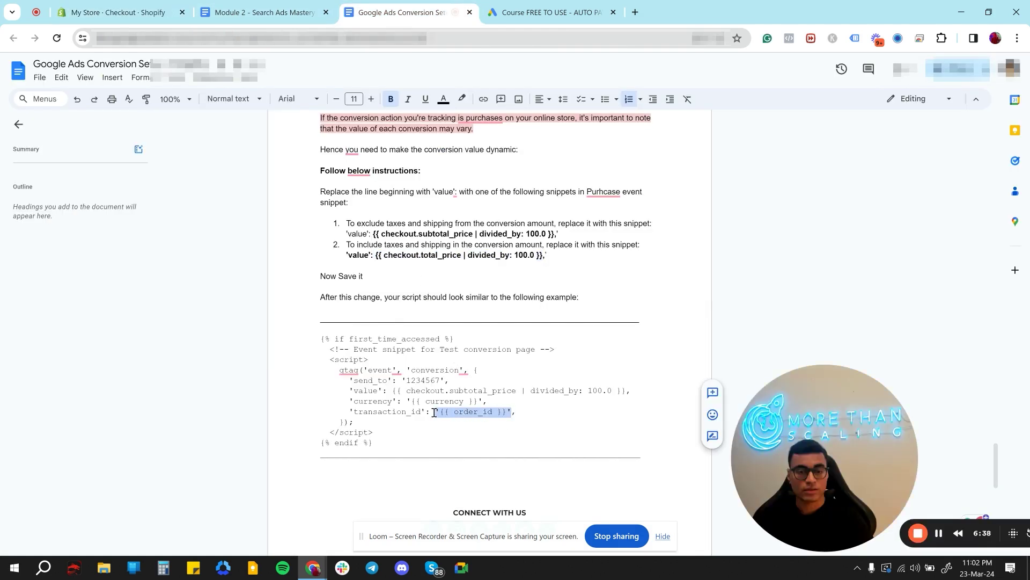
{"action": "left_click", "coordinate": [107, 12]}
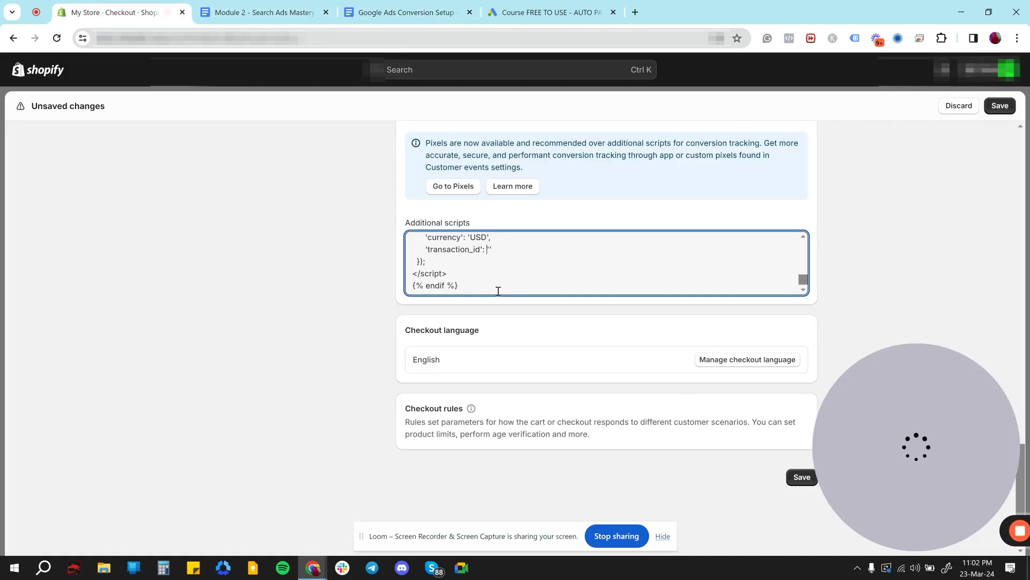
{"action": "key", "text": "ctrl+v"}
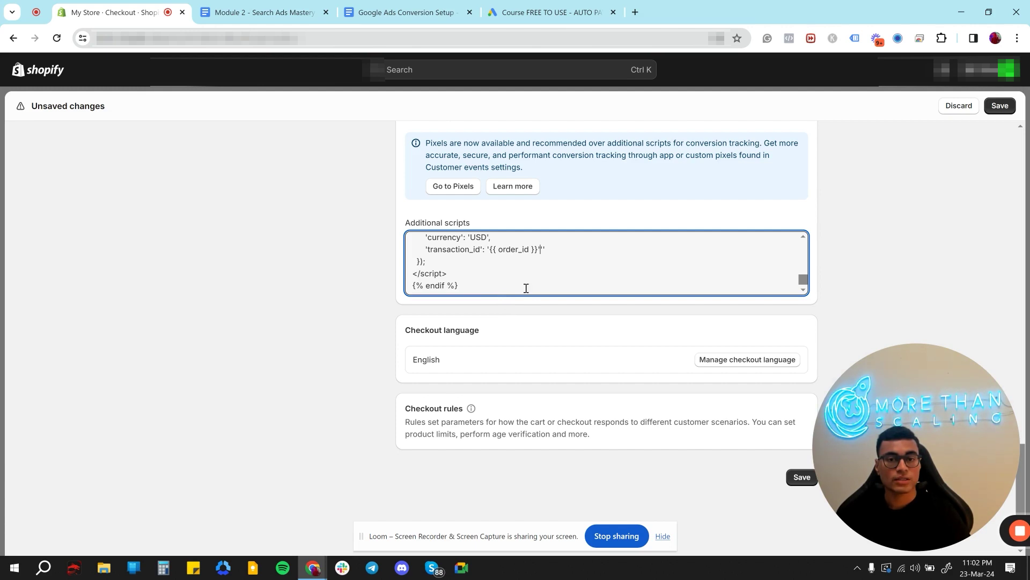
{"action": "key", "text": "Delete"}
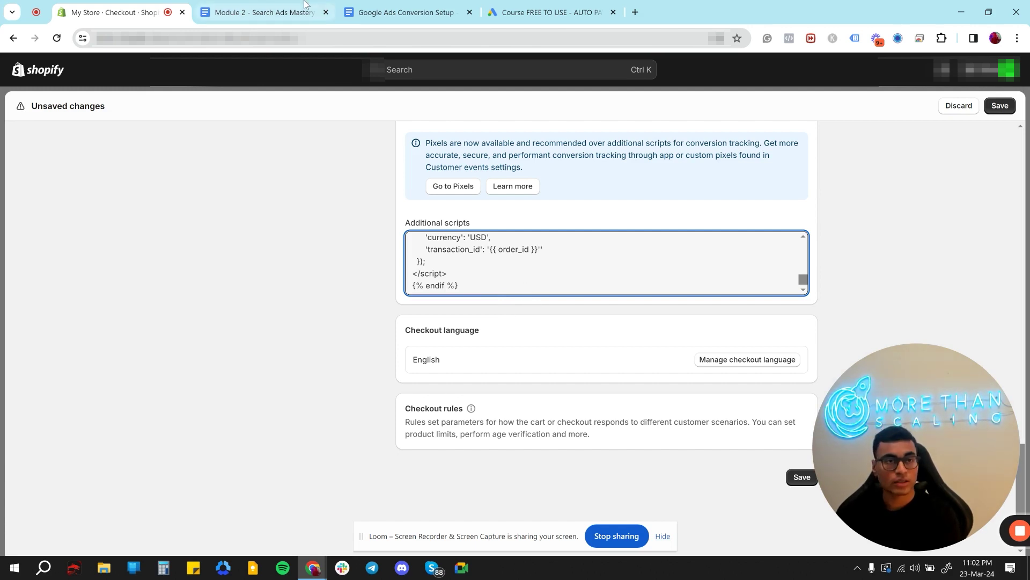
Step: Check the snippet against the guide's example script and save the checkout scripts
{"action": "left_click", "coordinate": [429, 11]}
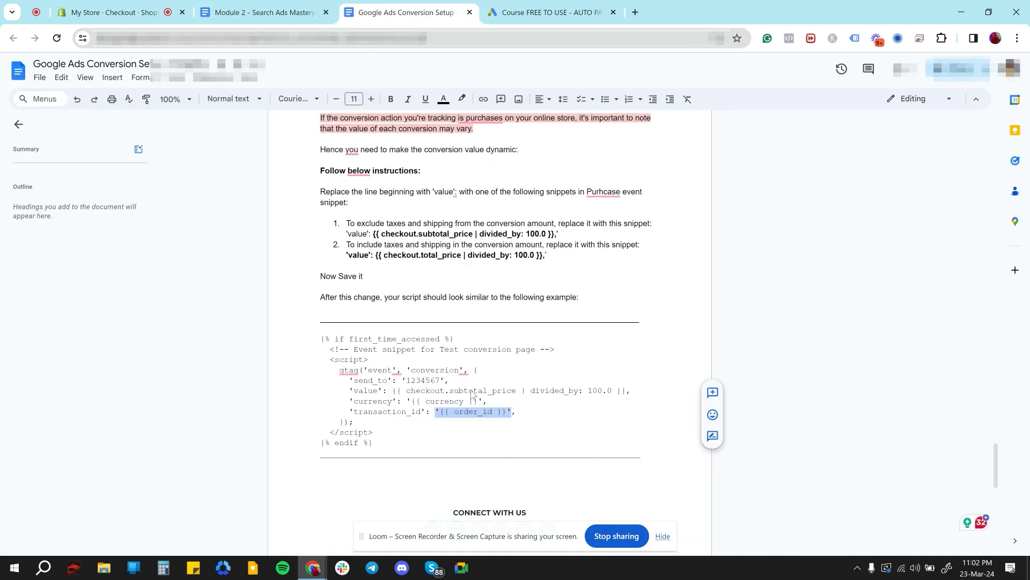
{"action": "key", "text": "ctrl+shift+Tab"}
{"action": "key", "text": "ctrl+shift+Tab"}
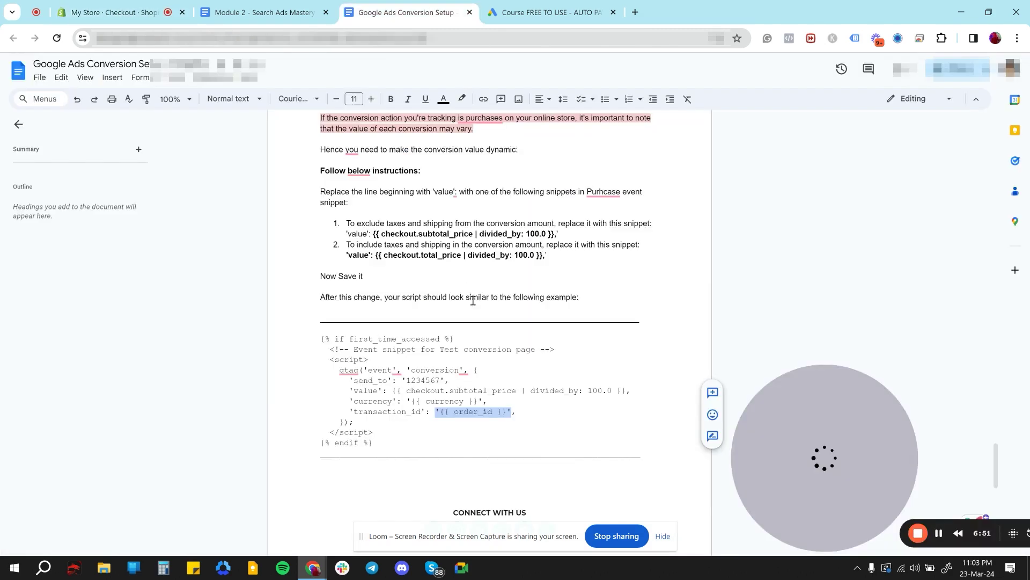
{"action": "left_click", "coordinate": [382, 12]}
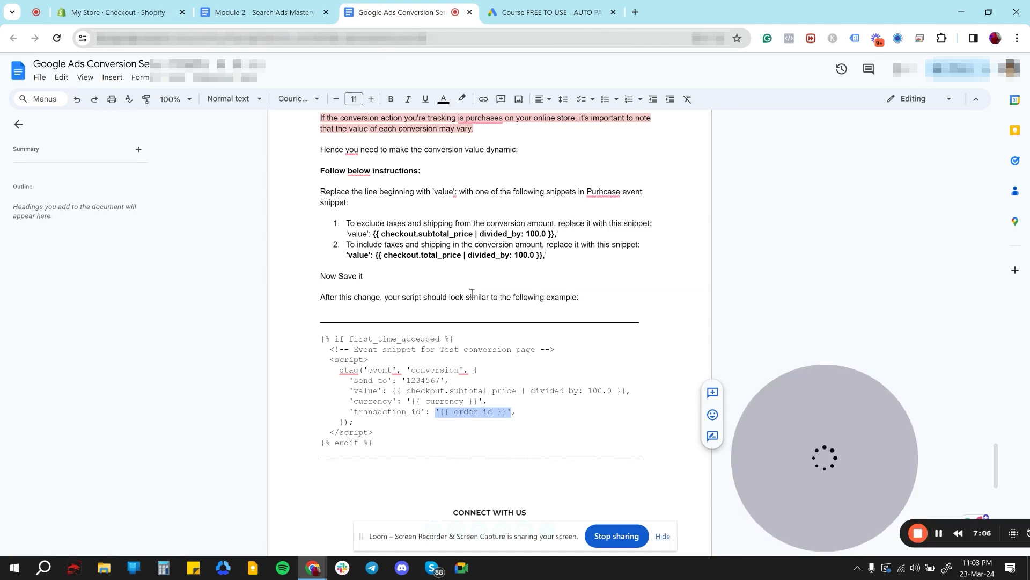
{"action": "key", "text": "ctrl+shift+Tab"}
{"action": "key", "text": "ctrl+shift+Tab"}
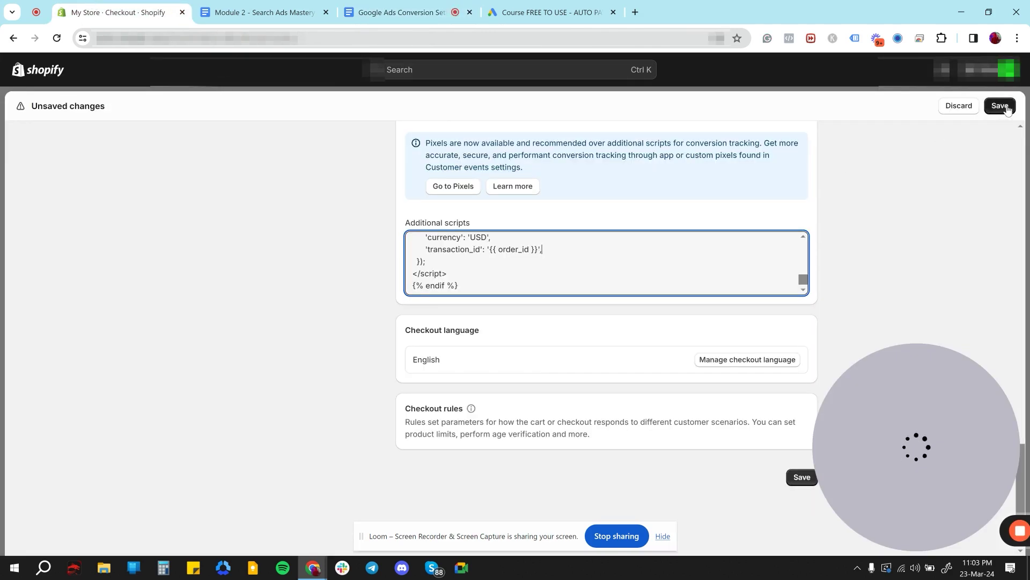
{"action": "left_click", "coordinate": [1007, 109]}
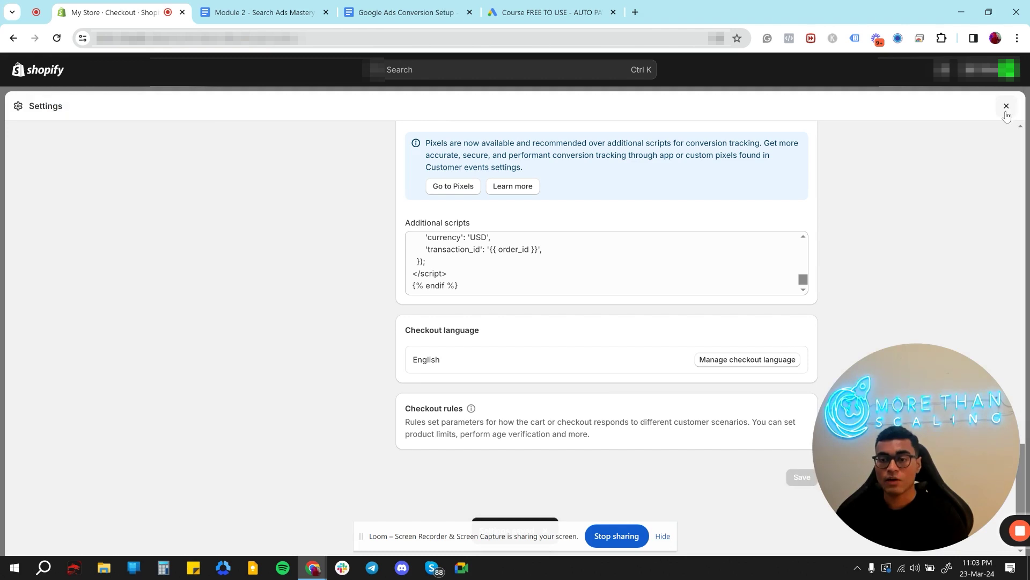
Step: Dismiss the event snippet in Google Ads, retry, and copy the Google tag installation code
{"action": "scroll", "coordinate": [506, 289], "scroll_direction": "up", "scroll_amount": 5}
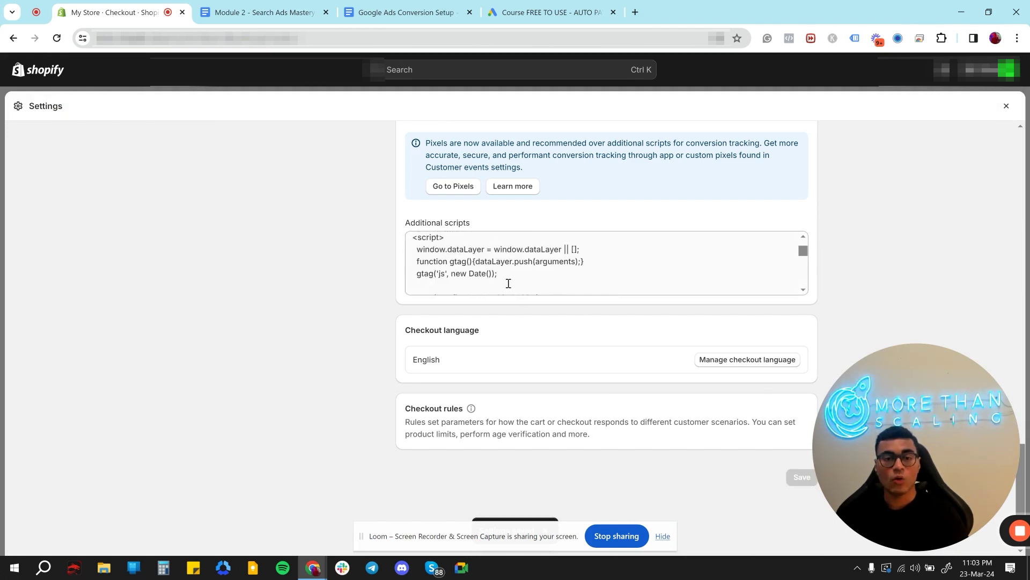
{"action": "scroll", "coordinate": [430, 261], "scroll_direction": "up", "scroll_amount": 2}
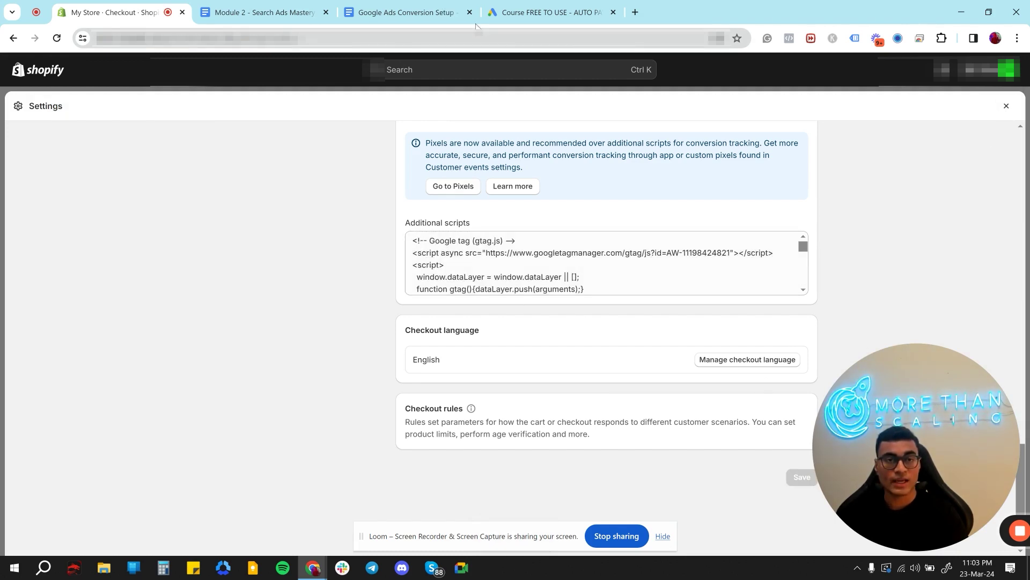
{"action": "left_click", "coordinate": [525, 6]}
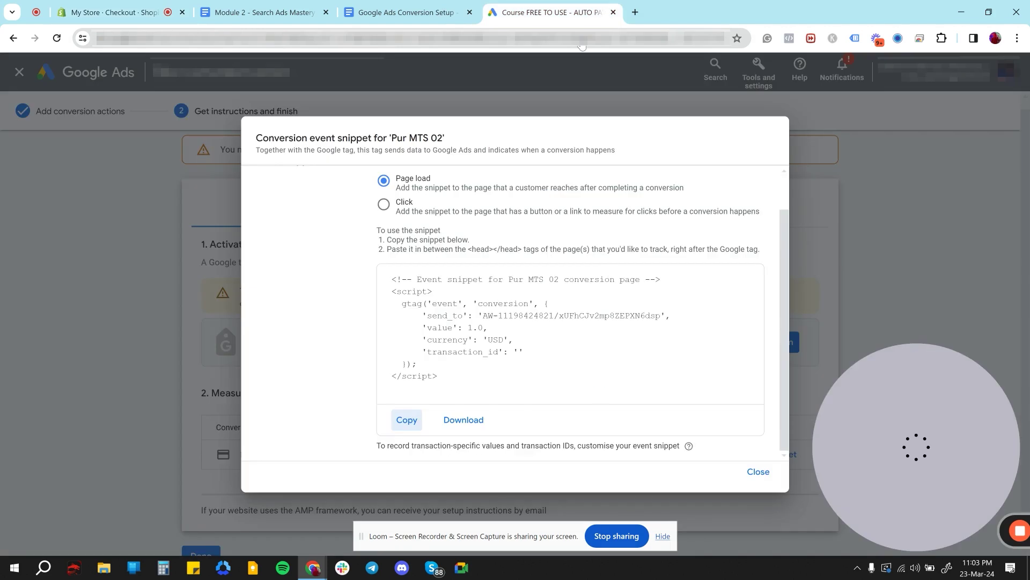
{"action": "left_click", "coordinate": [762, 471]}
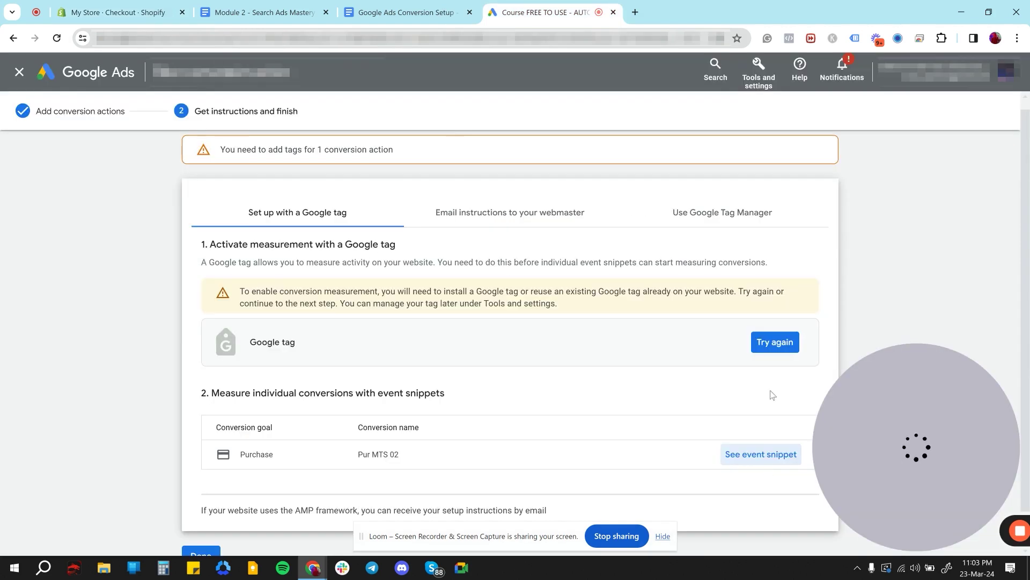
{"action": "left_click", "coordinate": [772, 343]}
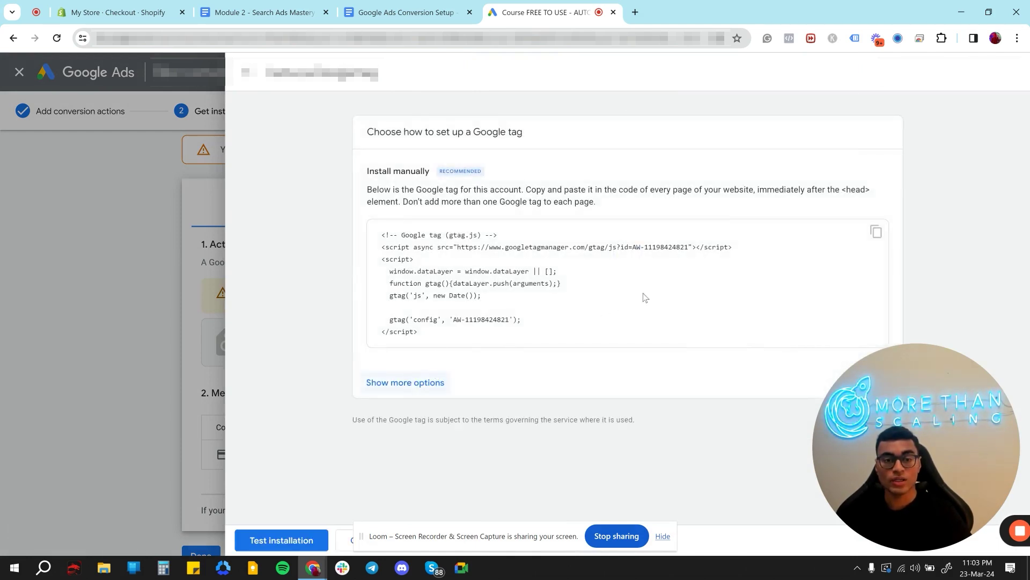
{"action": "left_click", "coordinate": [875, 233]}
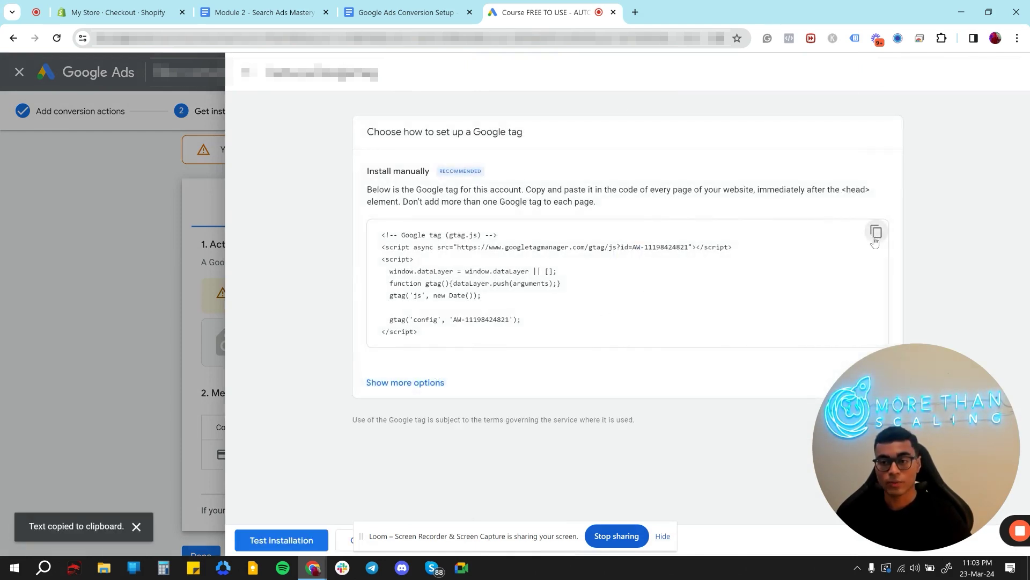
{"action": "left_click", "coordinate": [144, 4]}
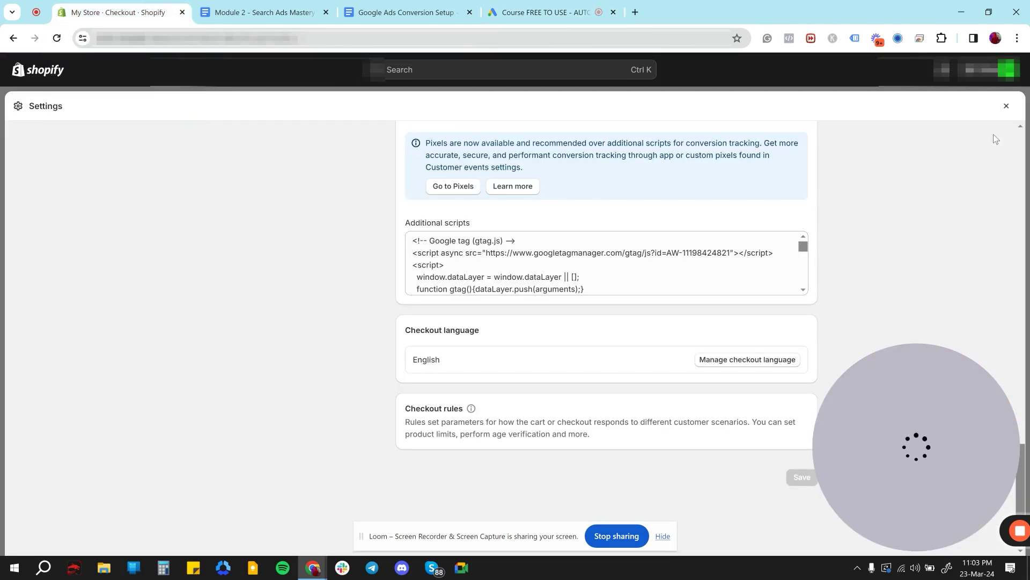
Step: From Online Store > Themes, choose Edit code on the Dawn theme to show theme.liquid
{"action": "left_click", "coordinate": [1005, 107]}
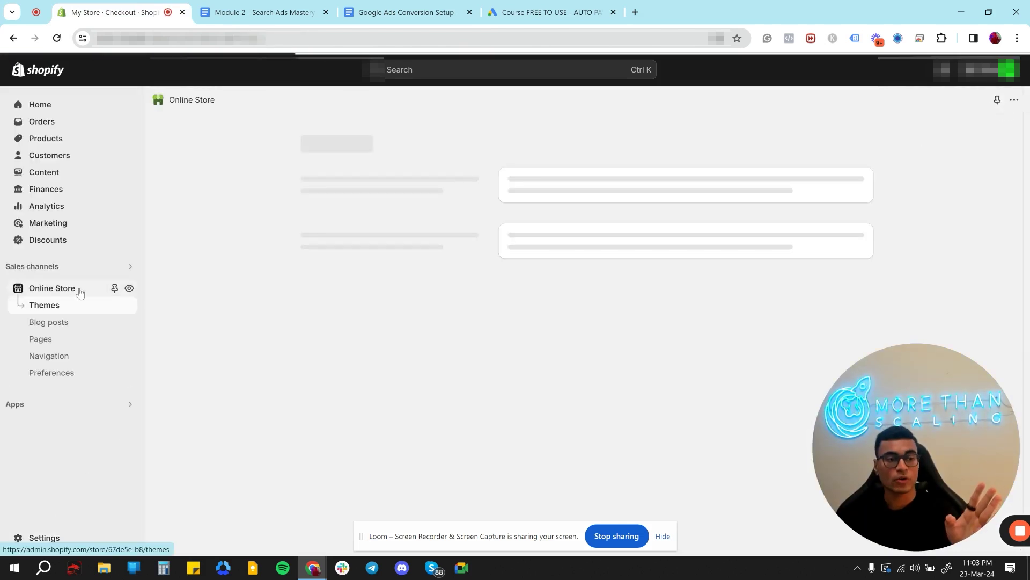
{"action": "scroll", "coordinate": [577, 339], "scroll_direction": "down", "scroll_amount": 3}
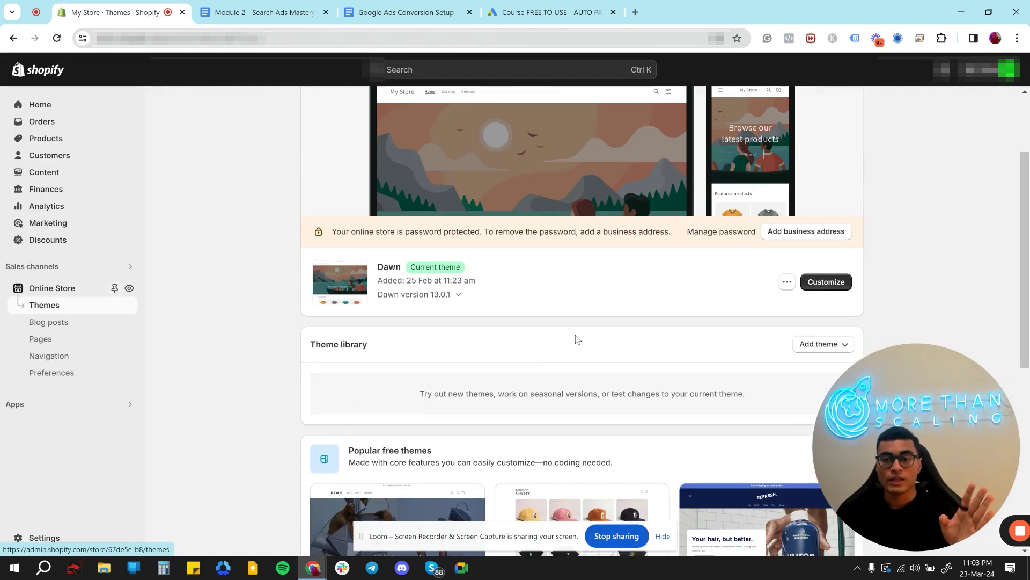
{"action": "left_click", "coordinate": [787, 282]}
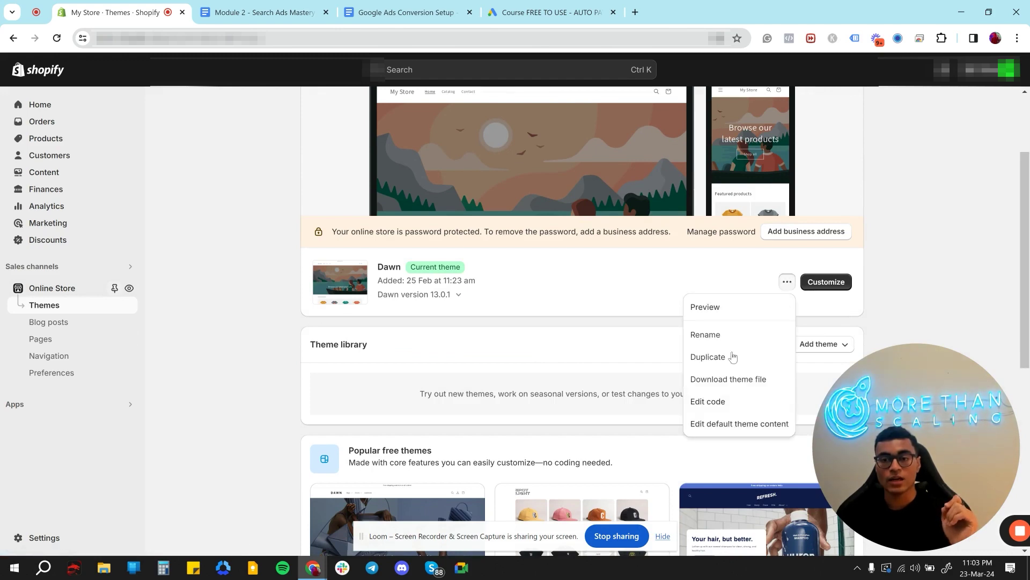
{"action": "left_click", "coordinate": [720, 401]}
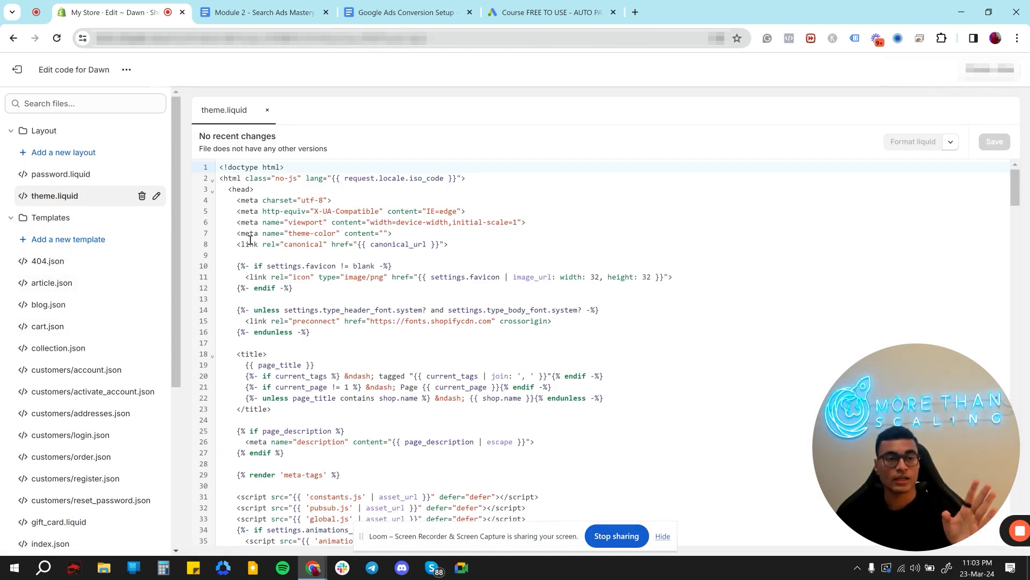
Step: Paste the Google tag right after <head> in theme.liquid, save, and run Google Ads' installation test
{"action": "left_click", "coordinate": [263, 193]}
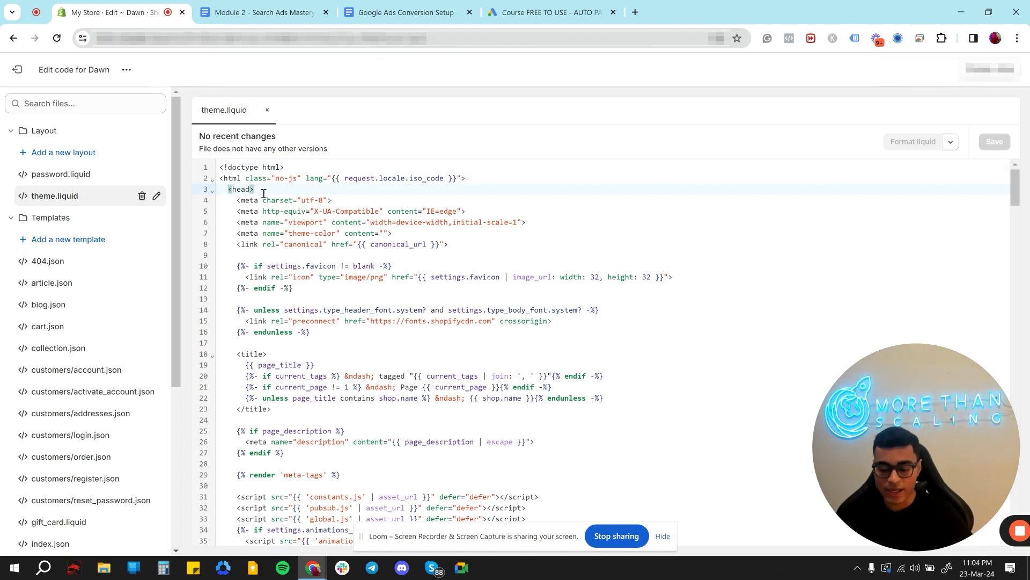
{"action": "key", "text": "Return"}
{"action": "key", "text": "Return"}
{"action": "key", "text": "Return"}
{"action": "key", "text": "Up"}
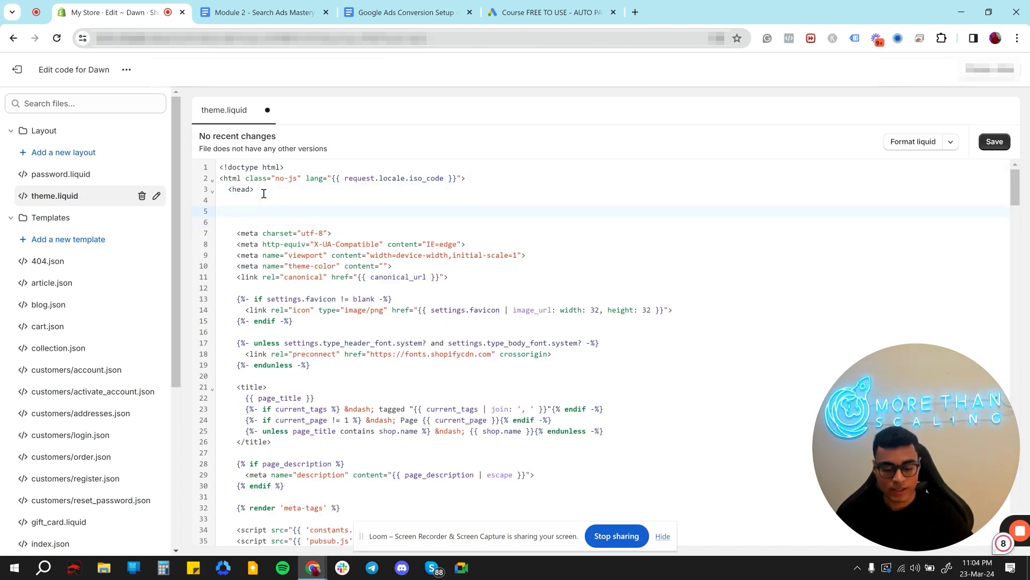
{"action": "key", "text": "ctrl+v"}
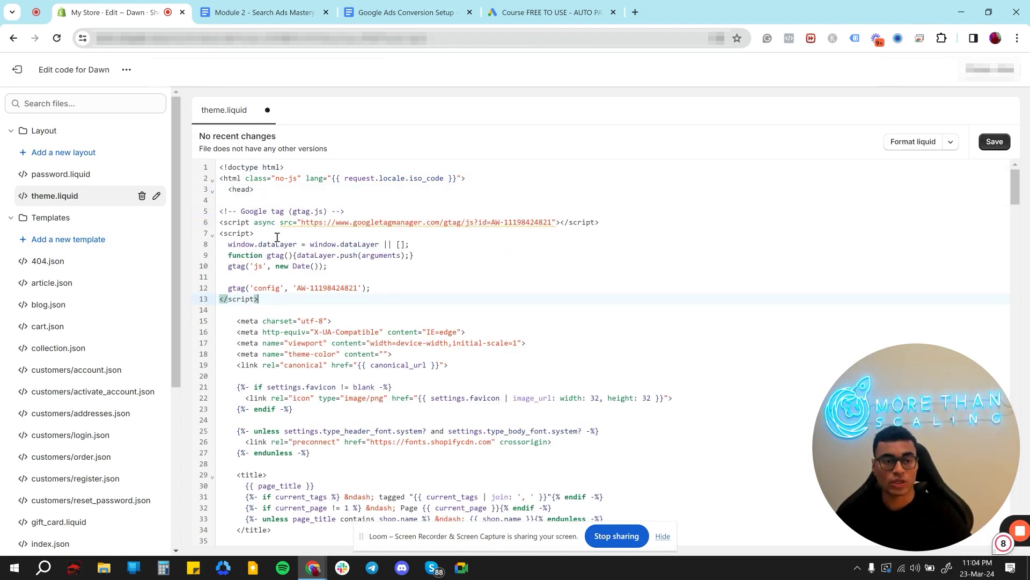
{"action": "left_click", "coordinate": [1001, 143]}
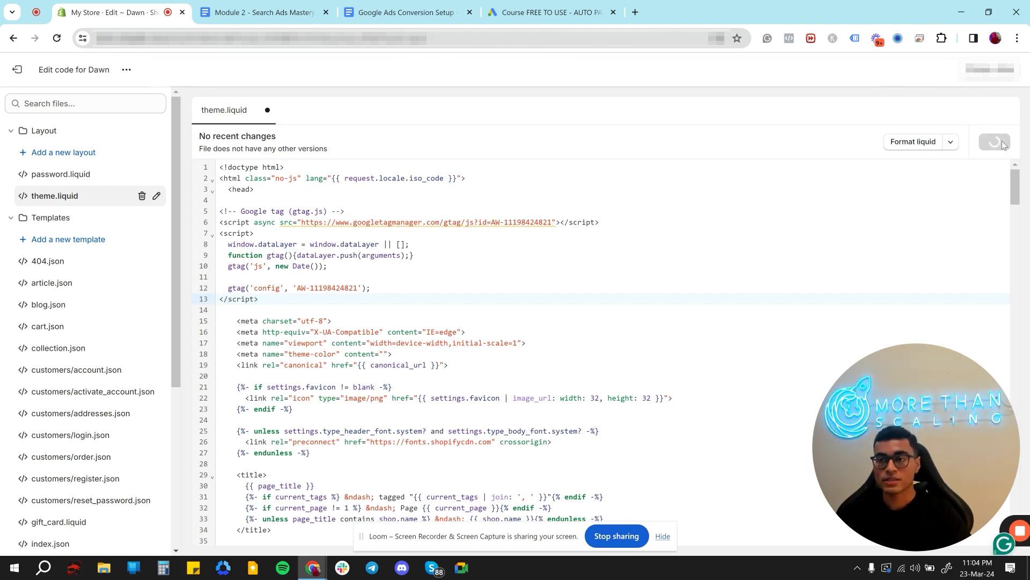
{"action": "scroll", "coordinate": [621, 232], "scroll_direction": "down", "scroll_amount": 1}
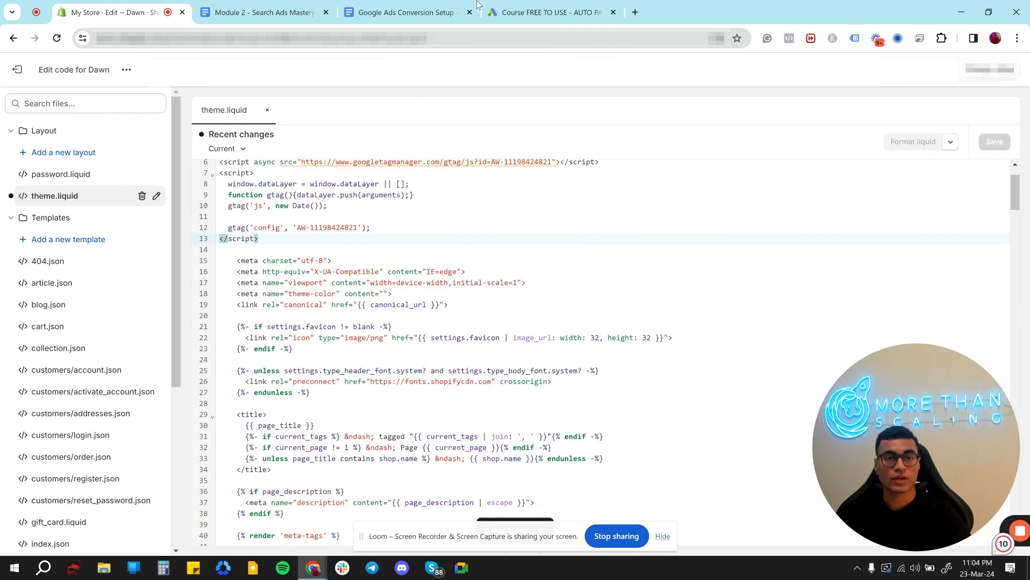
{"action": "left_click", "coordinate": [541, 6]}
{"action": "left_click", "coordinate": [281, 538]}
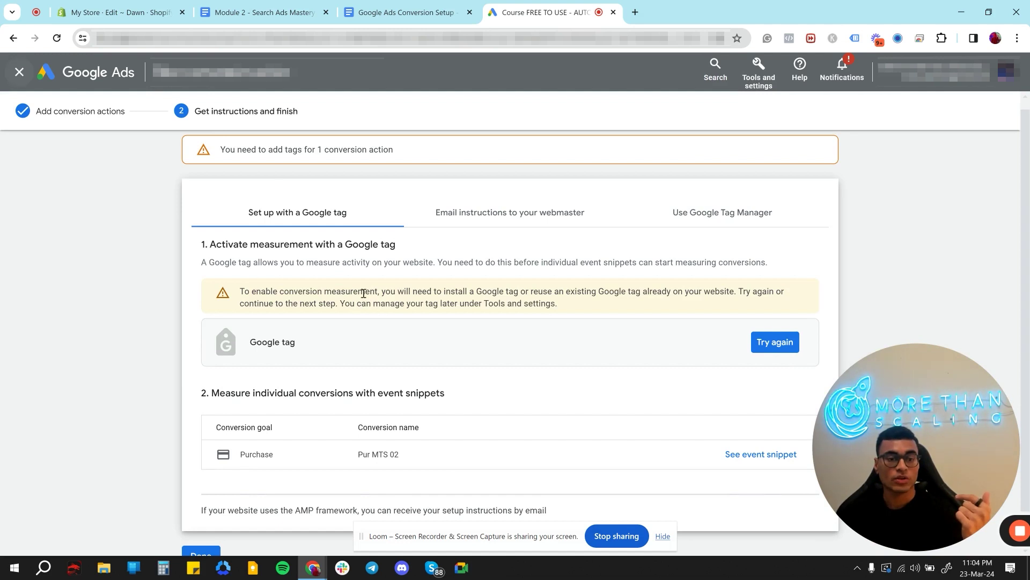
Step: Finish the setup wizard and review Pur MTS 02 as Primary and Purchase MTS as Secondary
{"action": "scroll", "coordinate": [311, 421], "scroll_direction": "down", "scroll_amount": 1}
{"action": "left_click", "coordinate": [203, 526]}
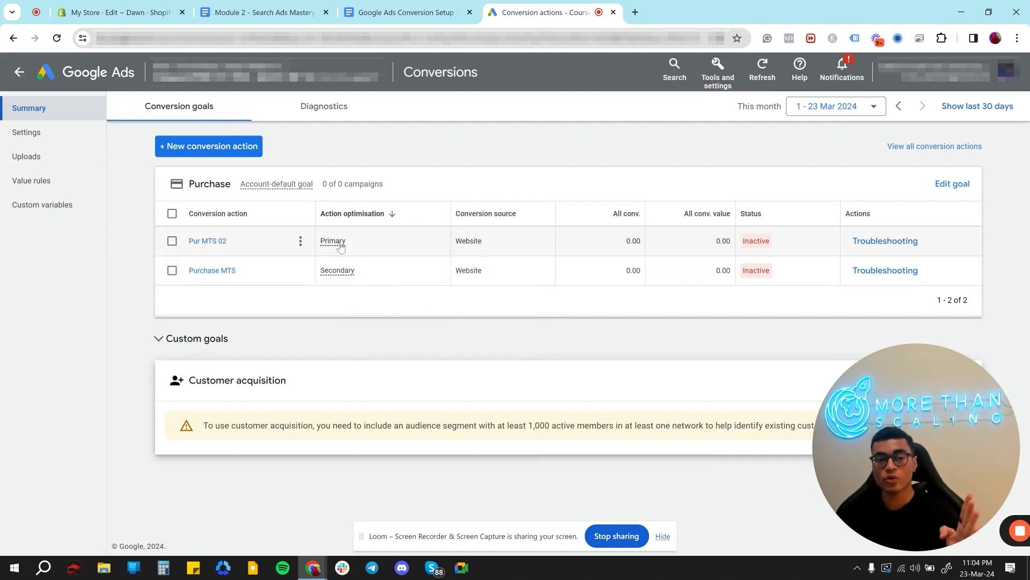
{"action": "mouse_move", "coordinate": [344, 251]}
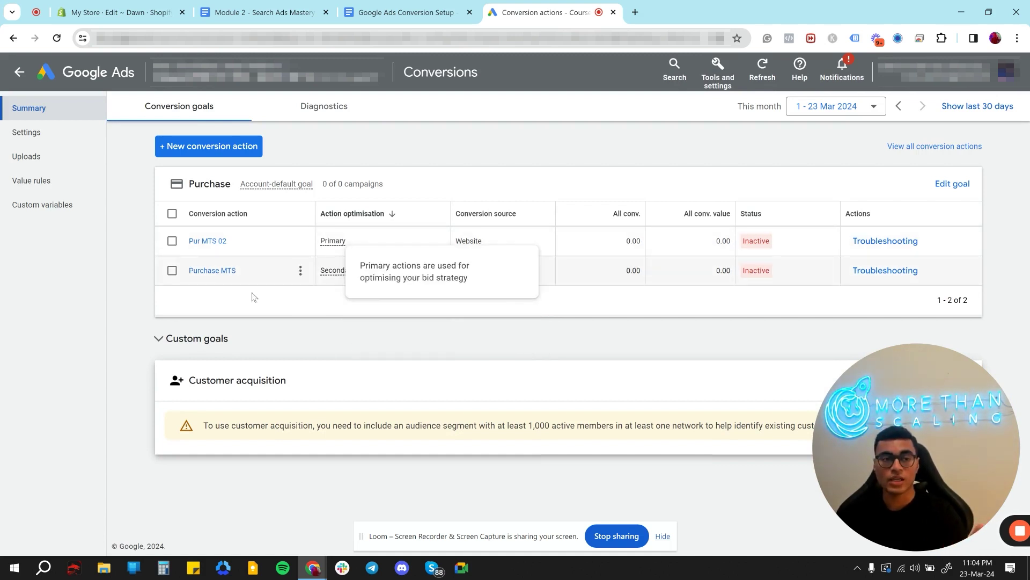